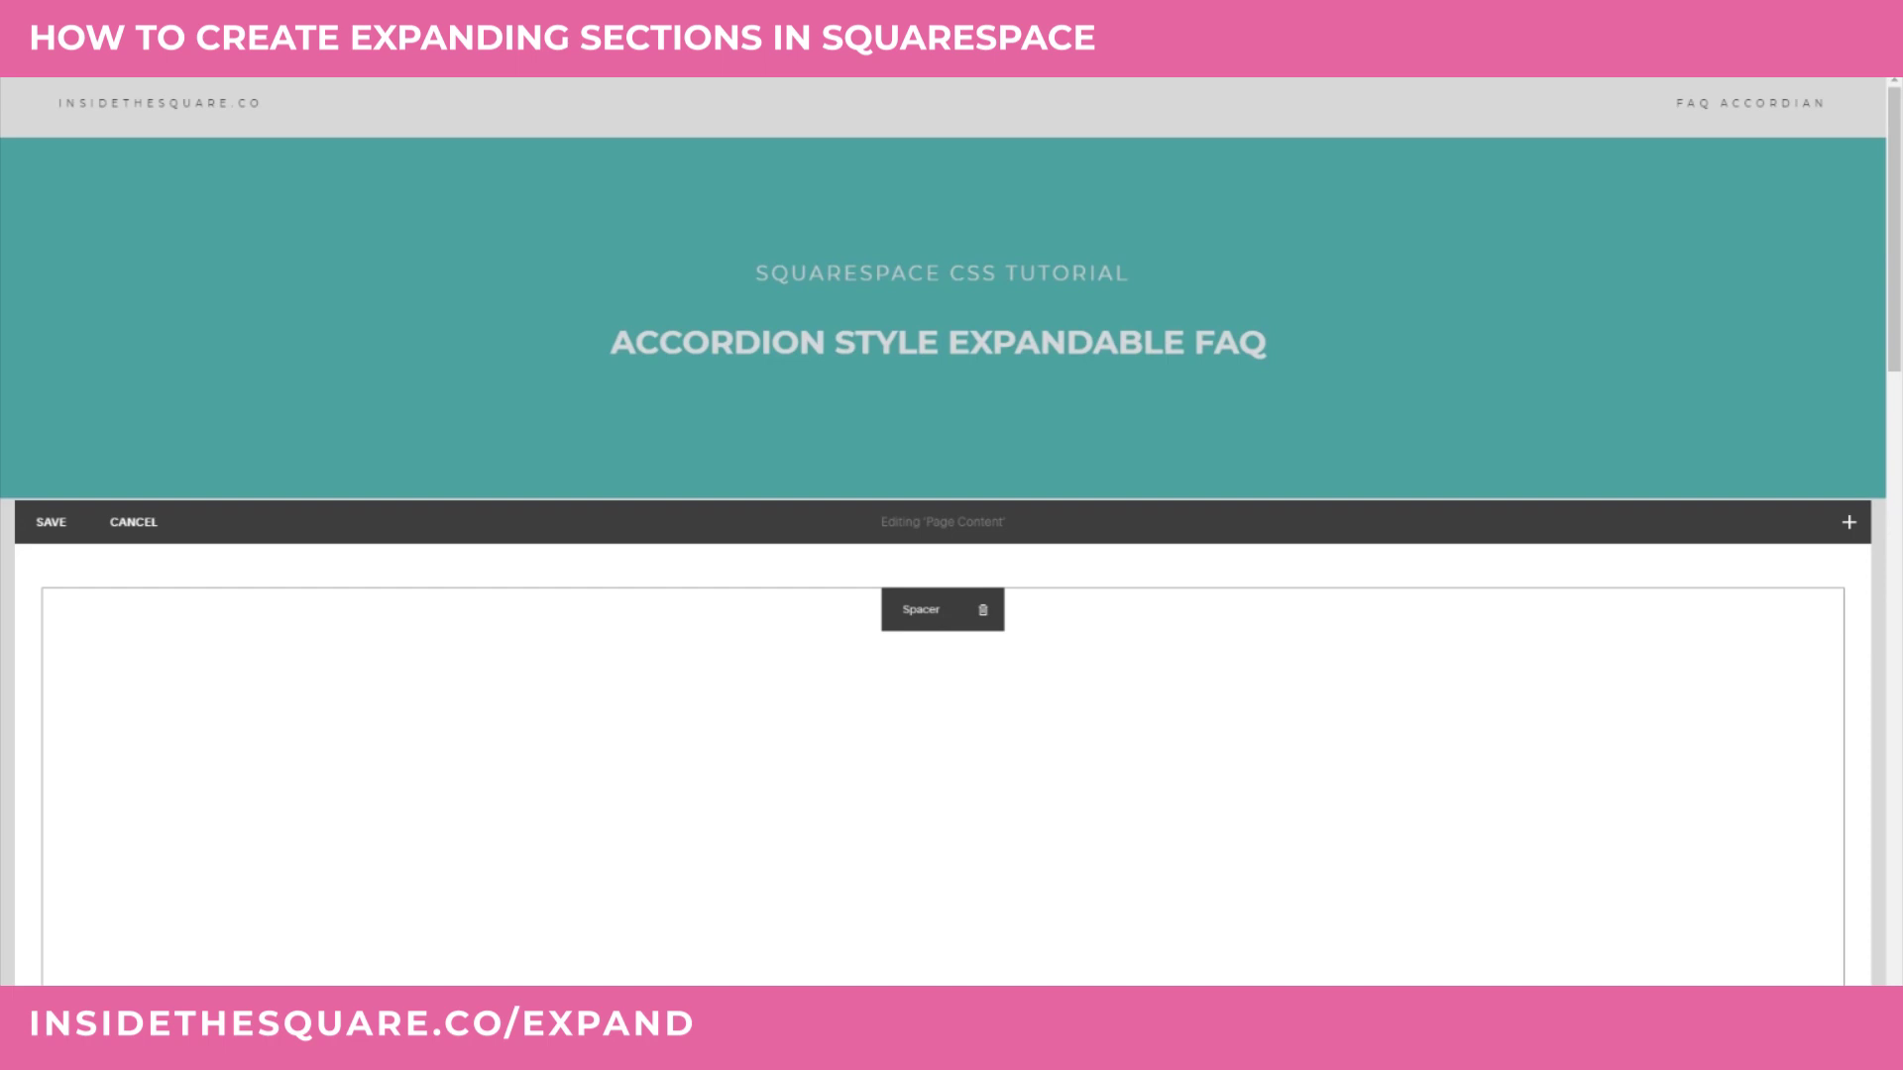
- Open the content editor on the FAQ page's spacer block to bring up the block menu
mouse_move(43, 607)
- Search the block list for 'code' and insert a Code block
click(42, 589)
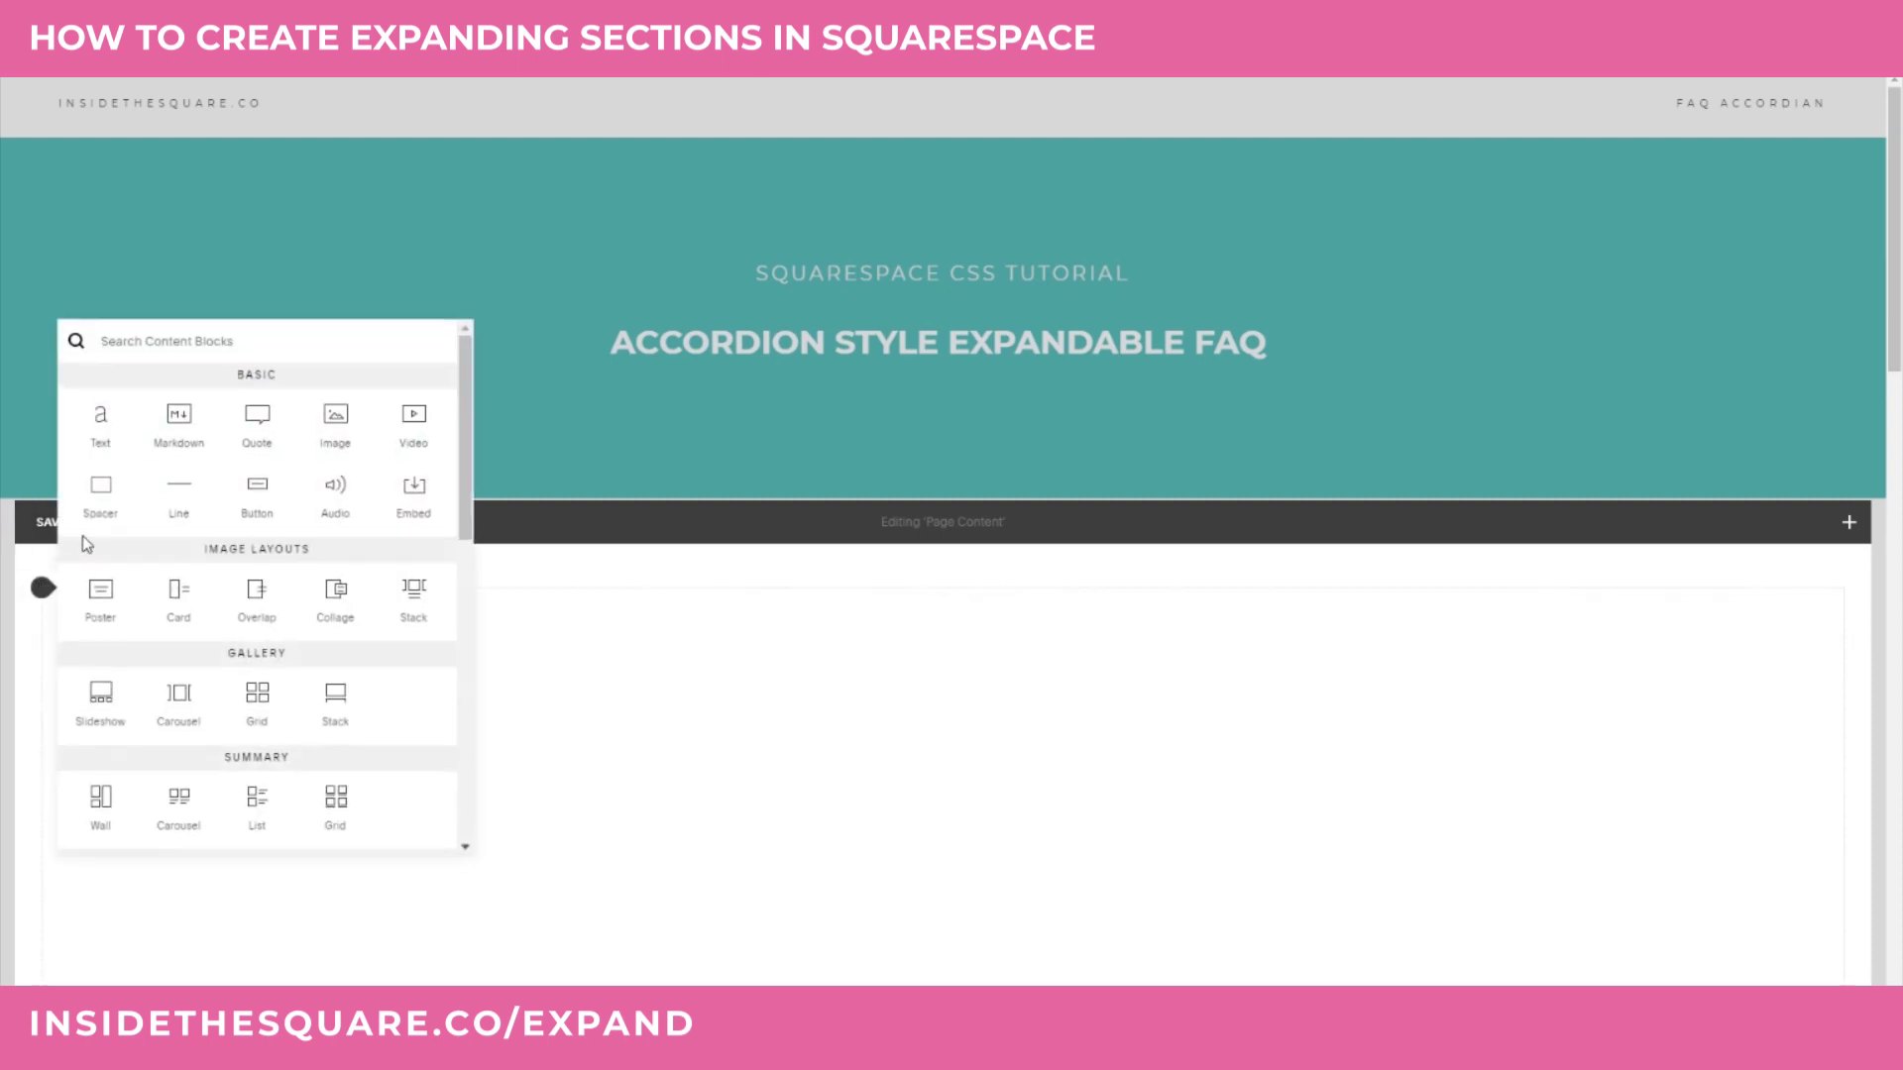
text(code)
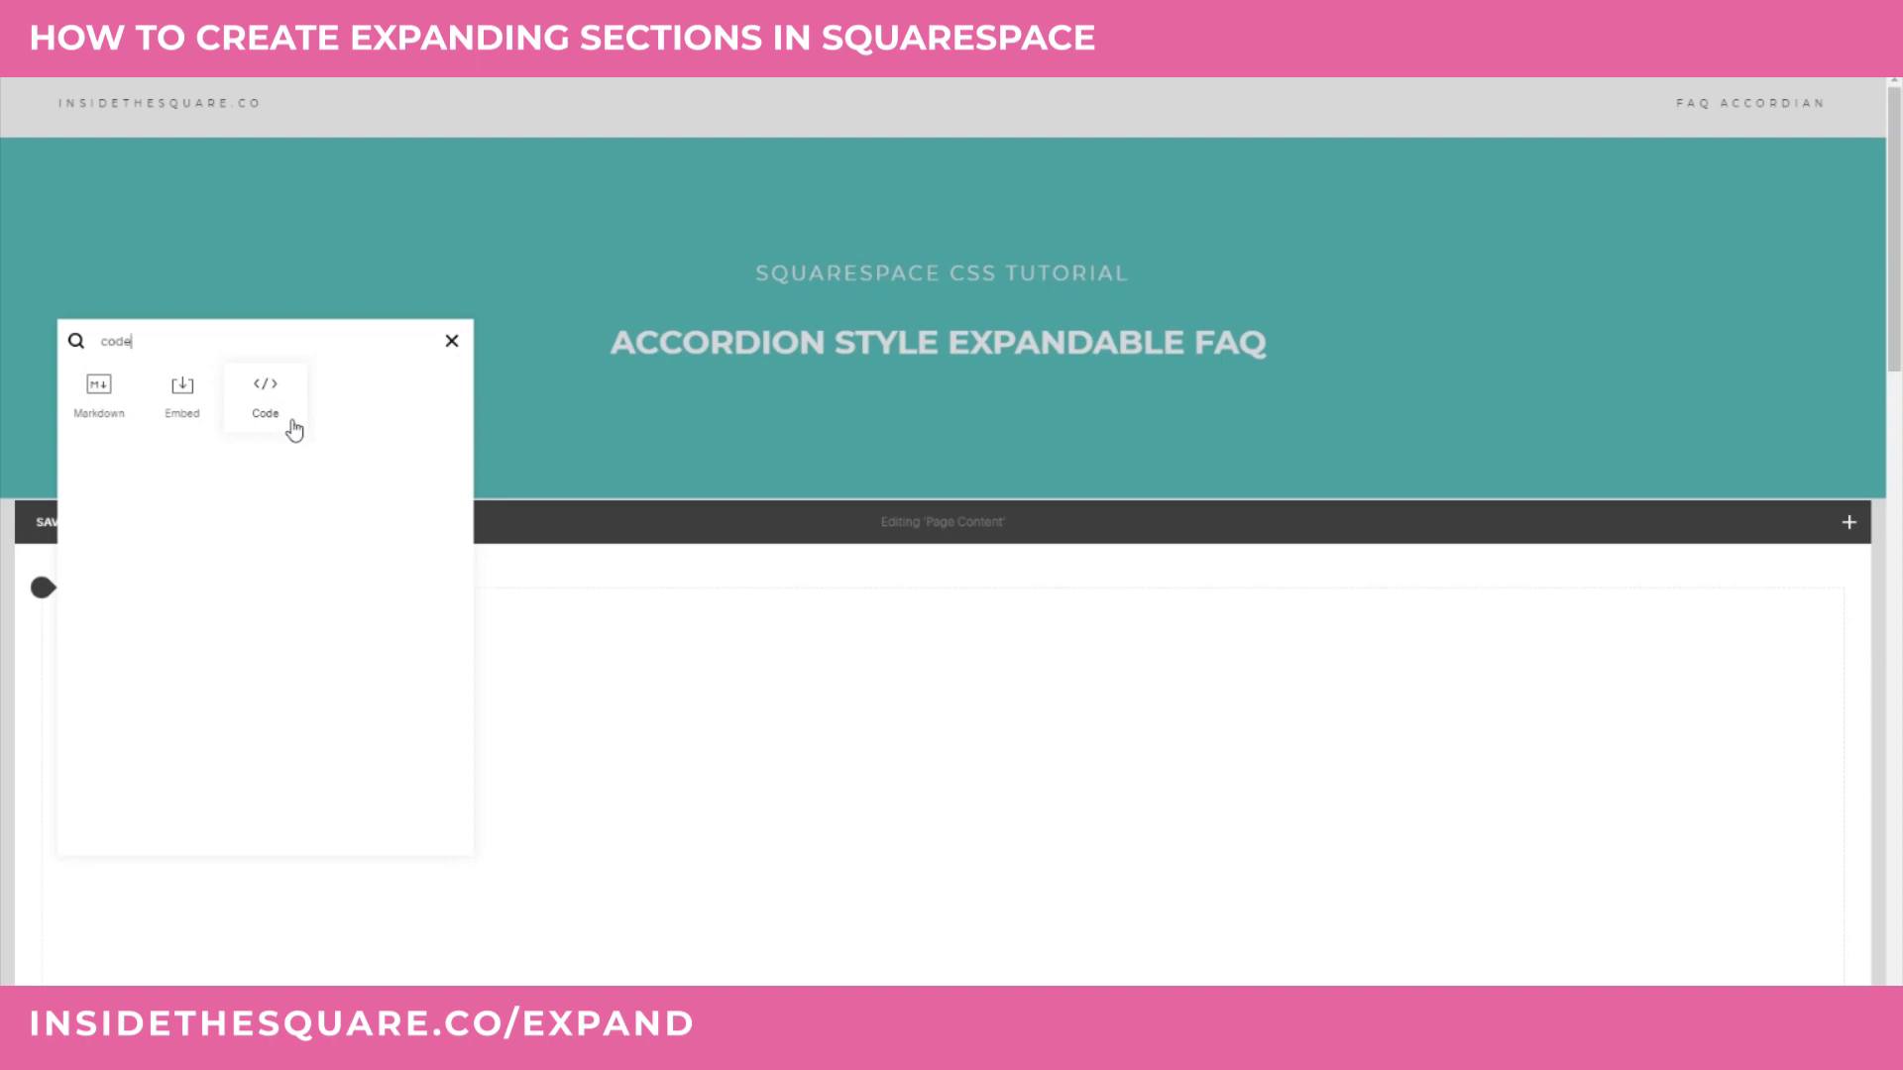
click(267, 396)
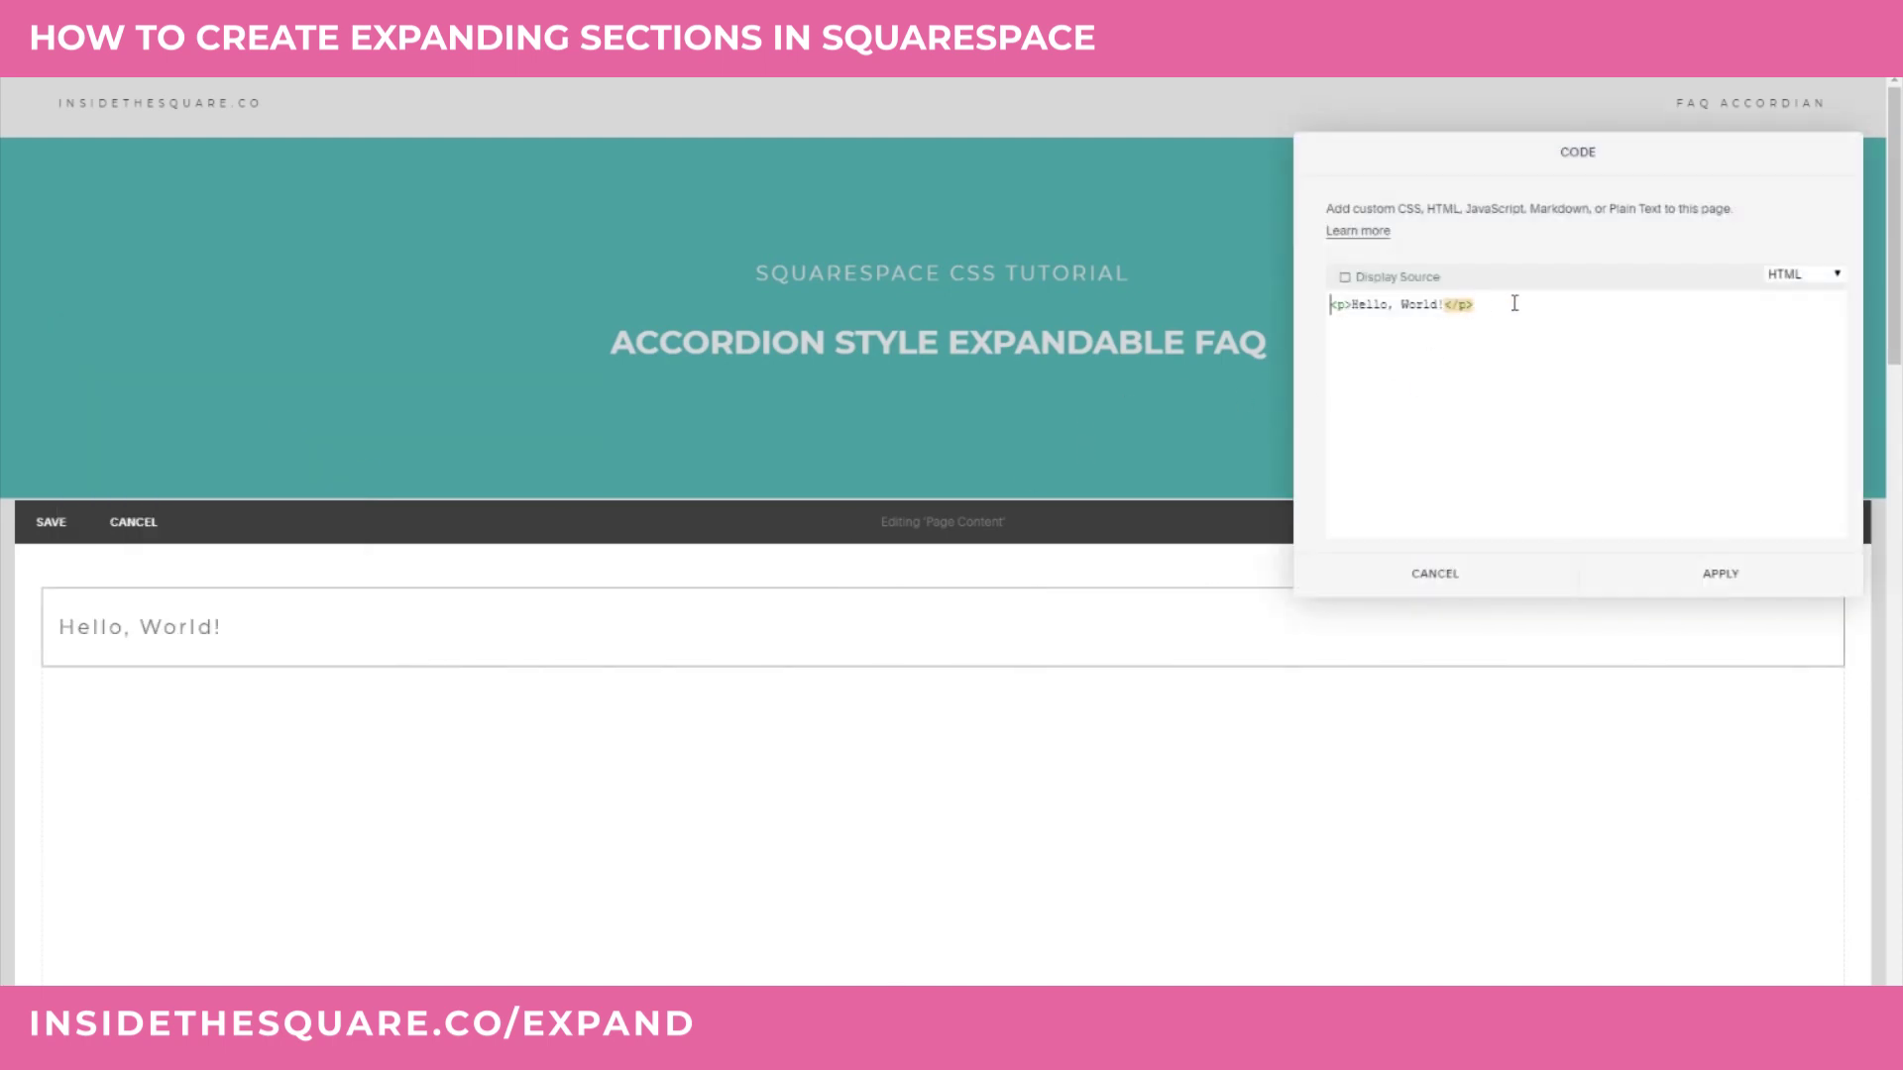
- Replace the Hello, World! sample with the pasted jQuery accordion script and apply it
drag(1514, 149, 875, 292)
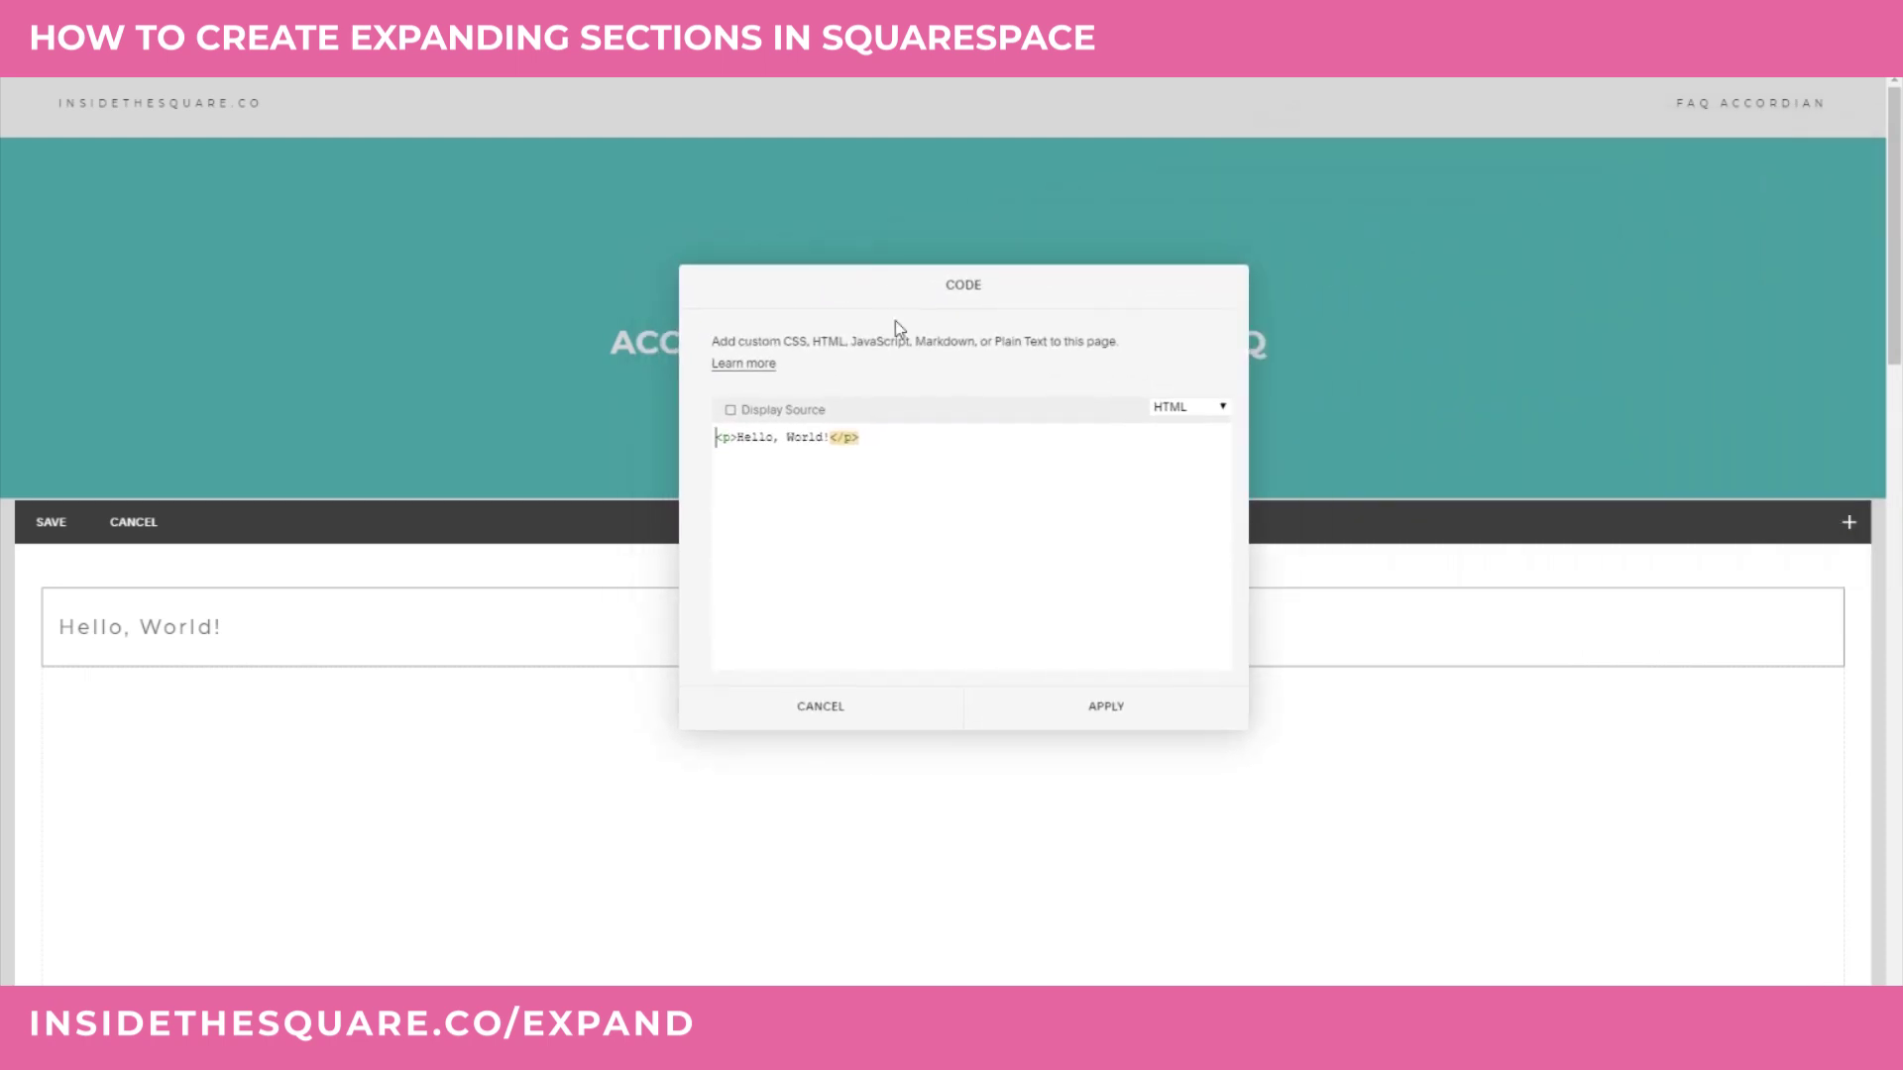
drag(904, 443, 612, 428)
key(BackSpace)
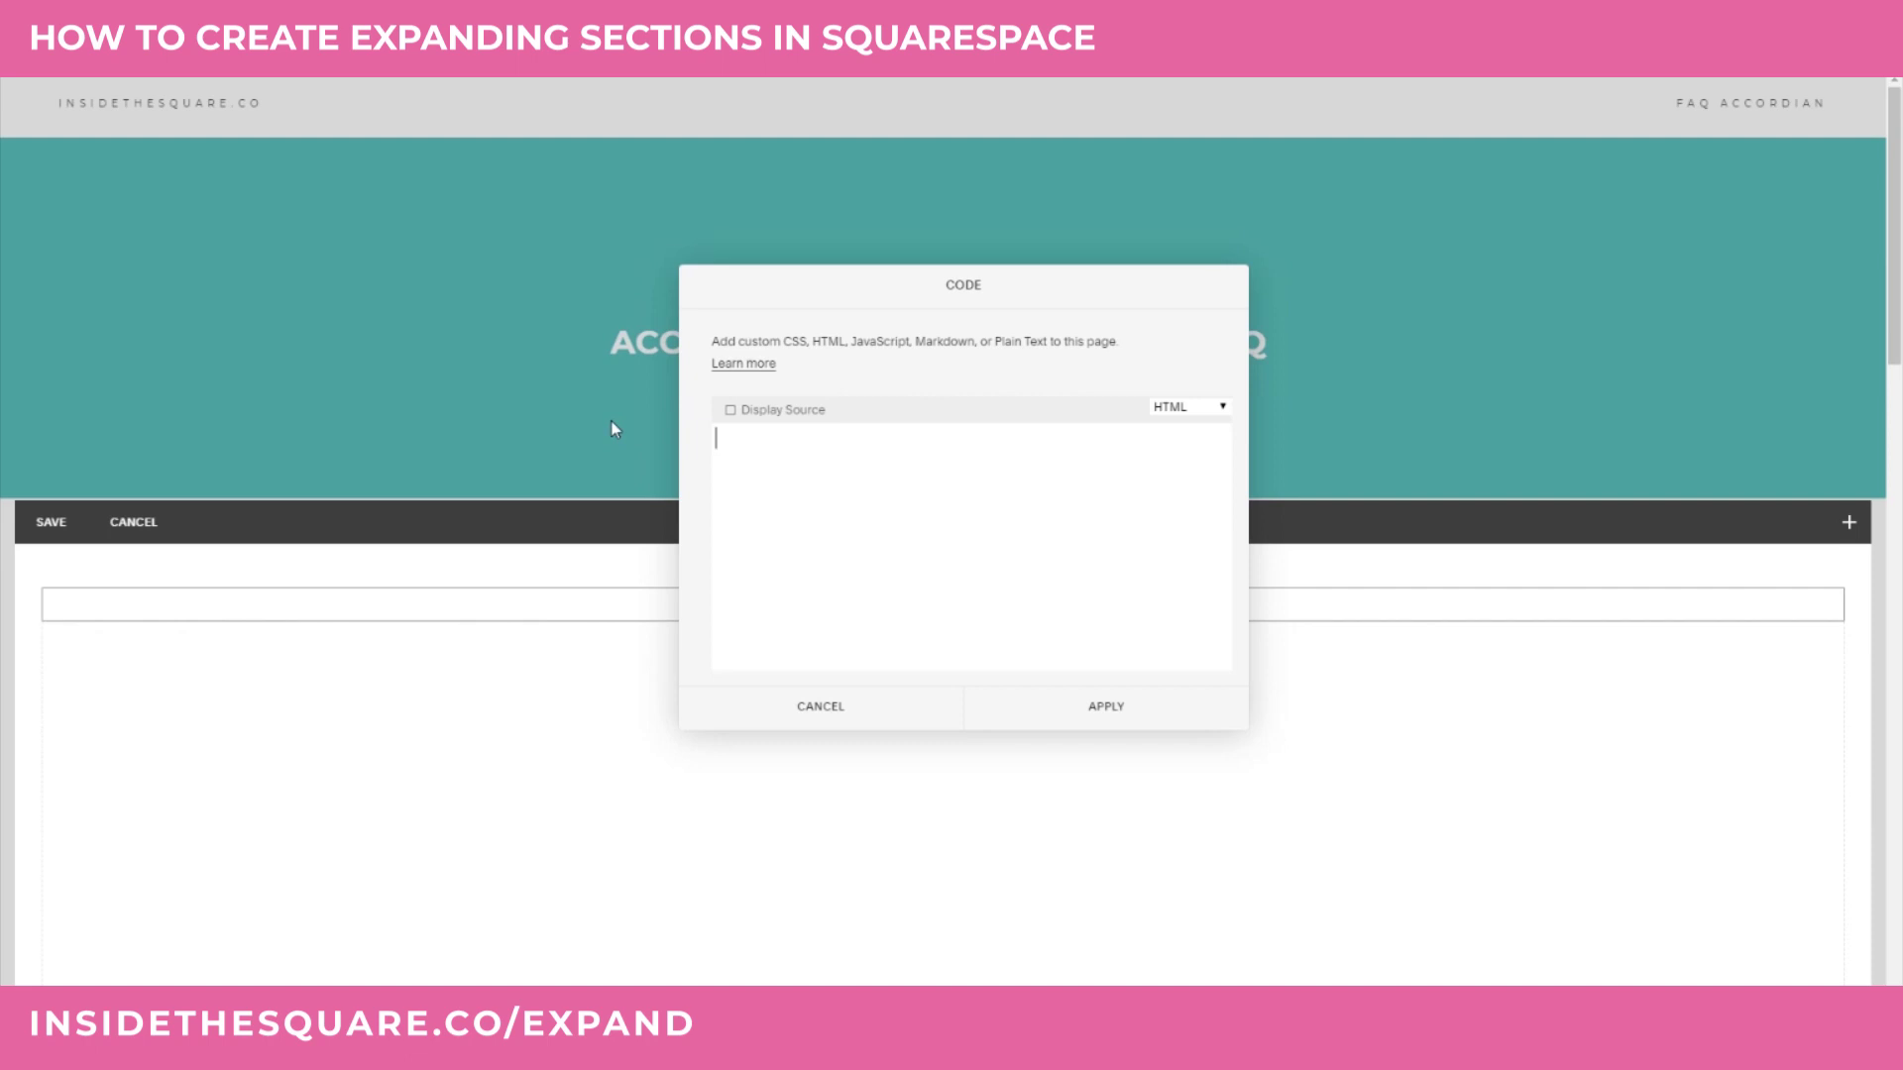
text(<script type="text/javascript" src="//ajax.googleapis.com/ajax/libs/jquery/1/jquery.min.js"></script> <script>      $(document).ready(function(){     $('.markdown-block .sqs-block-content h3').css('cursor','pointer');     $(".markdown-block .sqs-block-content h3").nextUntil("h3").slideToggle();     $(".markdown-block .sqs-block-content h3").click(function() {$(this).nextUntil("h3").slideToggle();});     });    </script>)
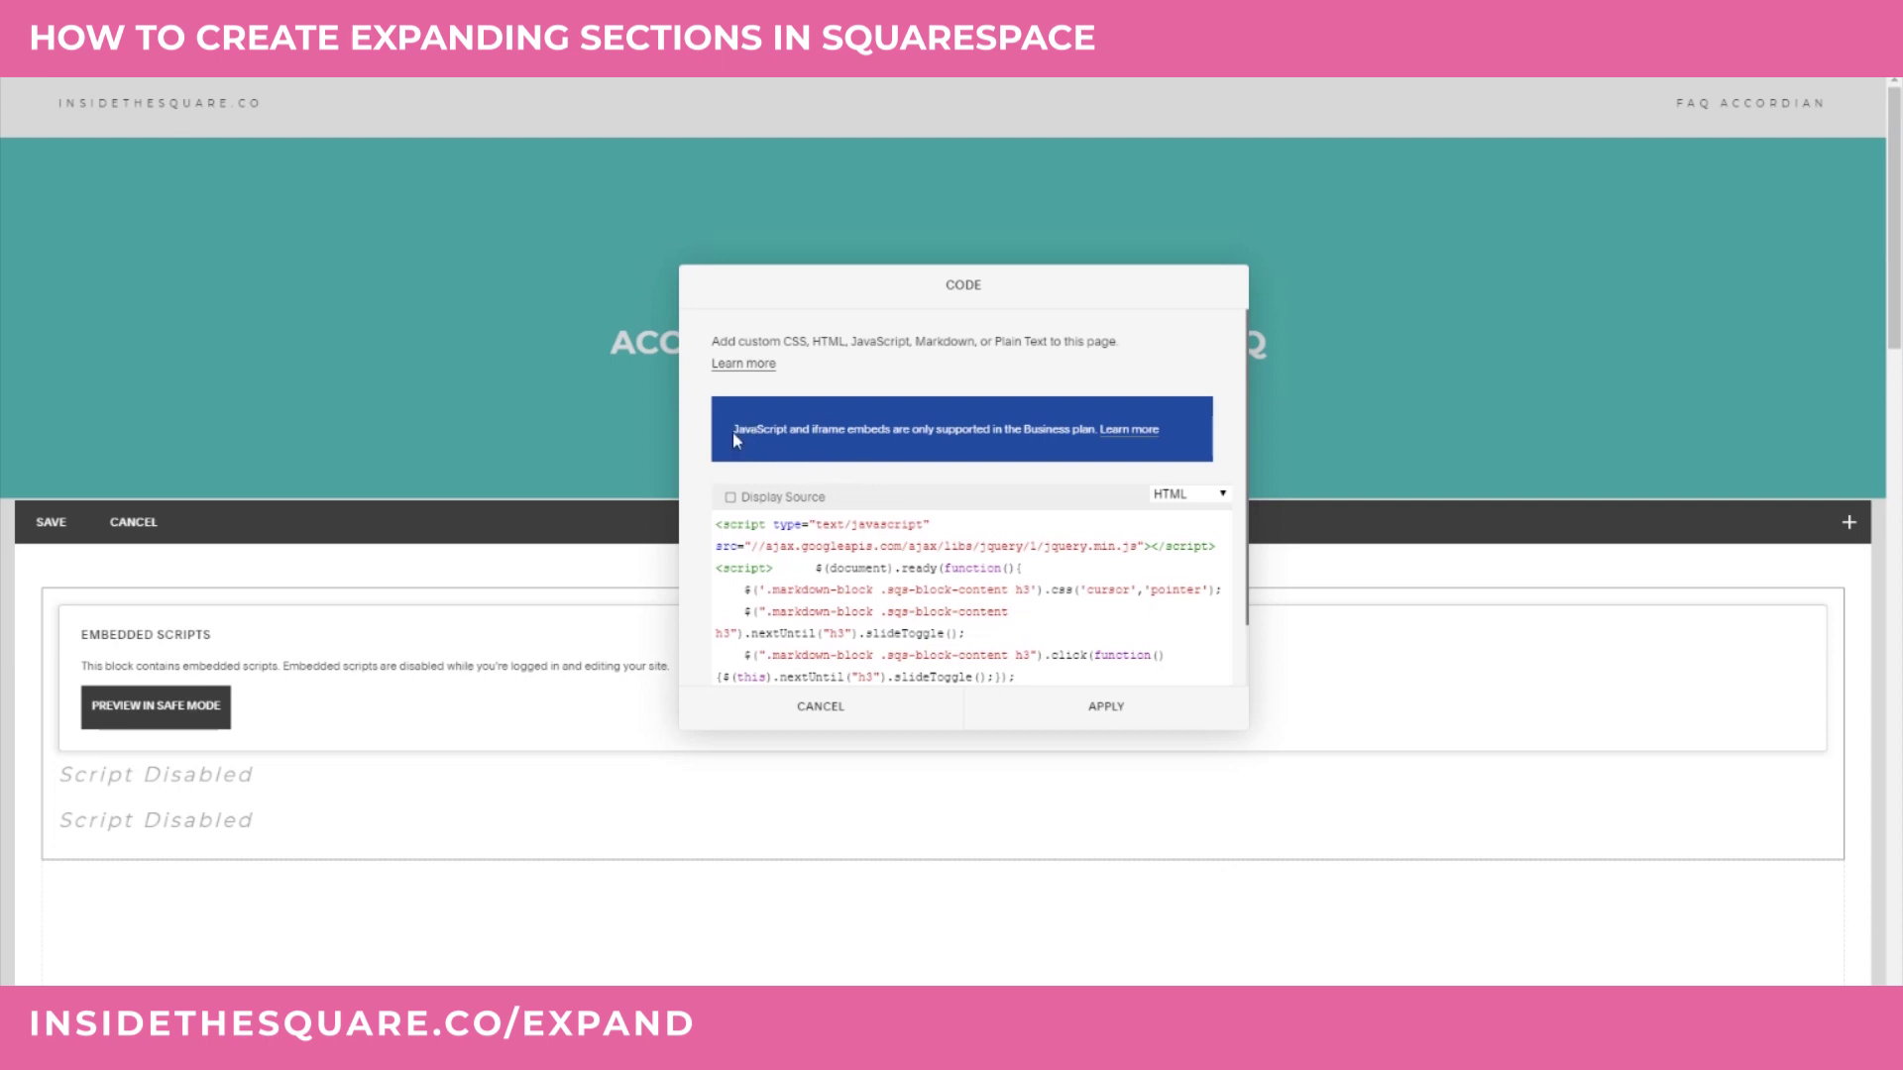
drag(735, 434, 1098, 431)
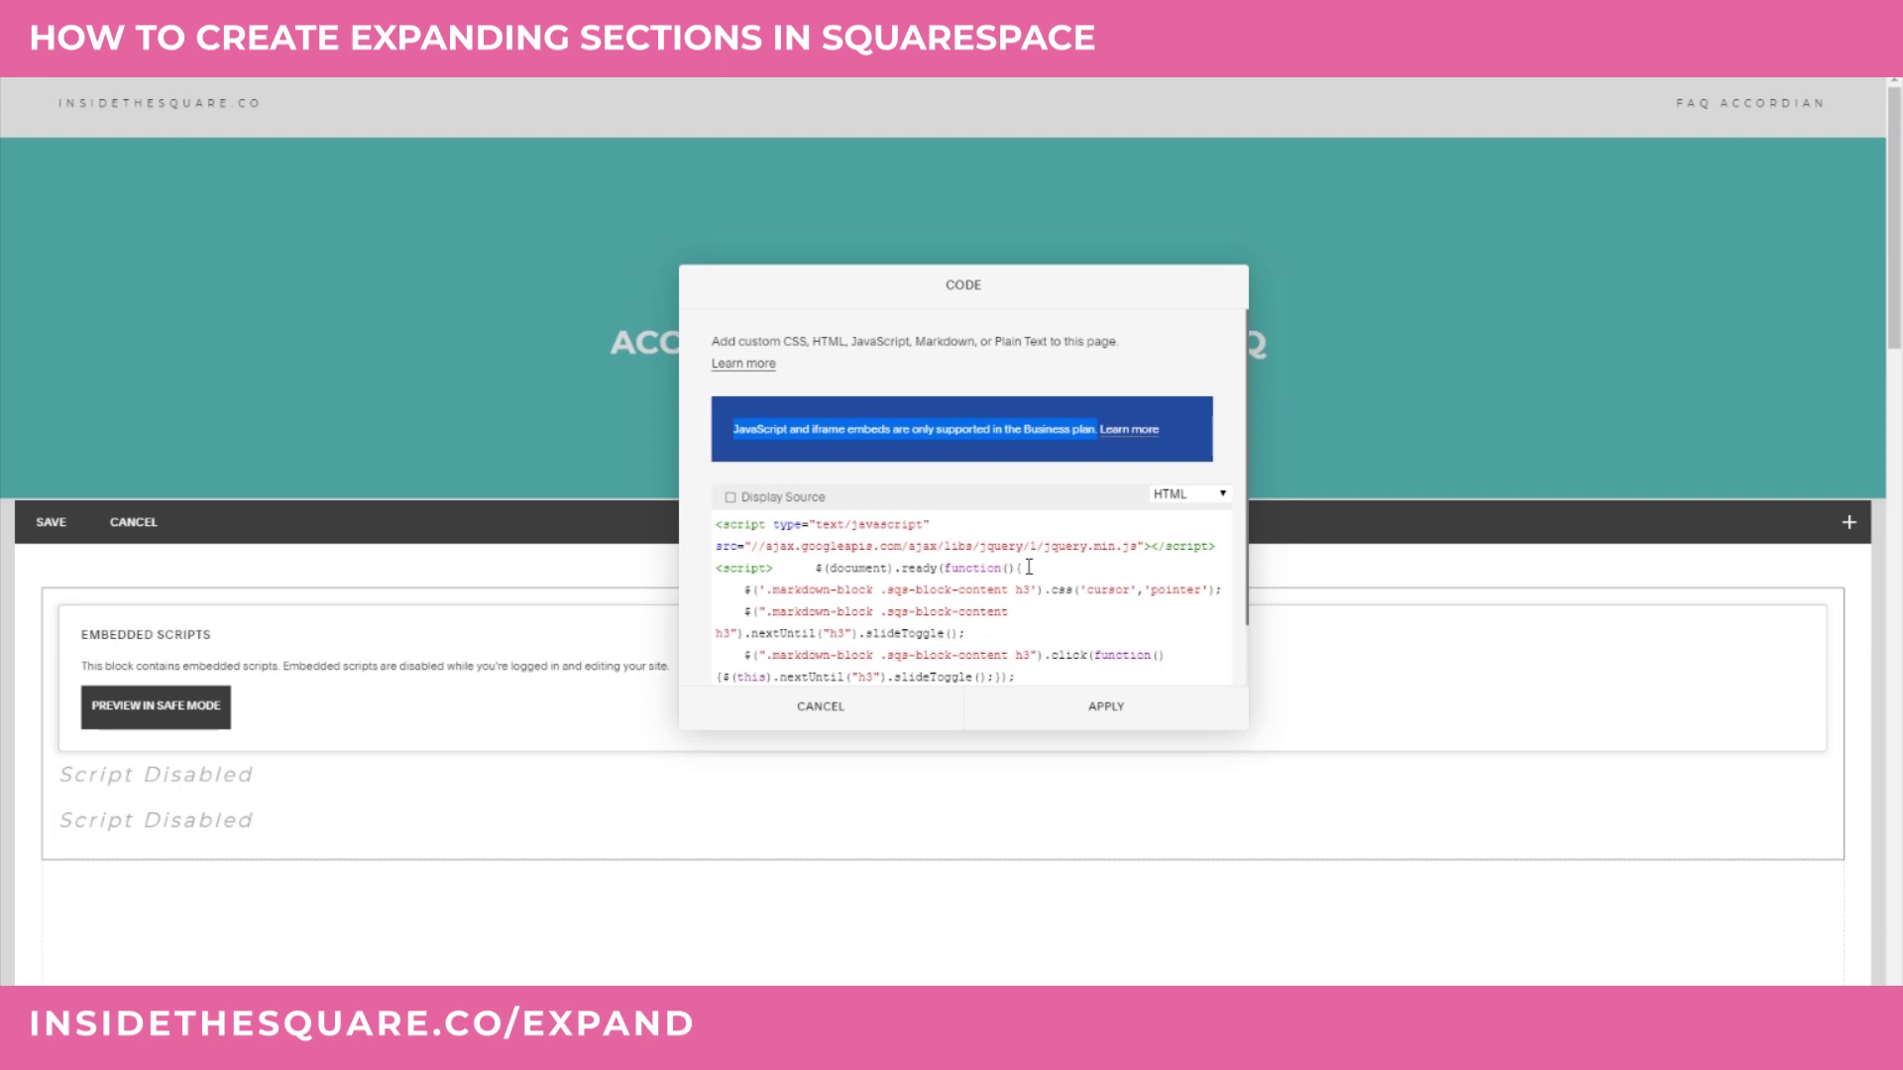
scroll(985, 592, down, 1)
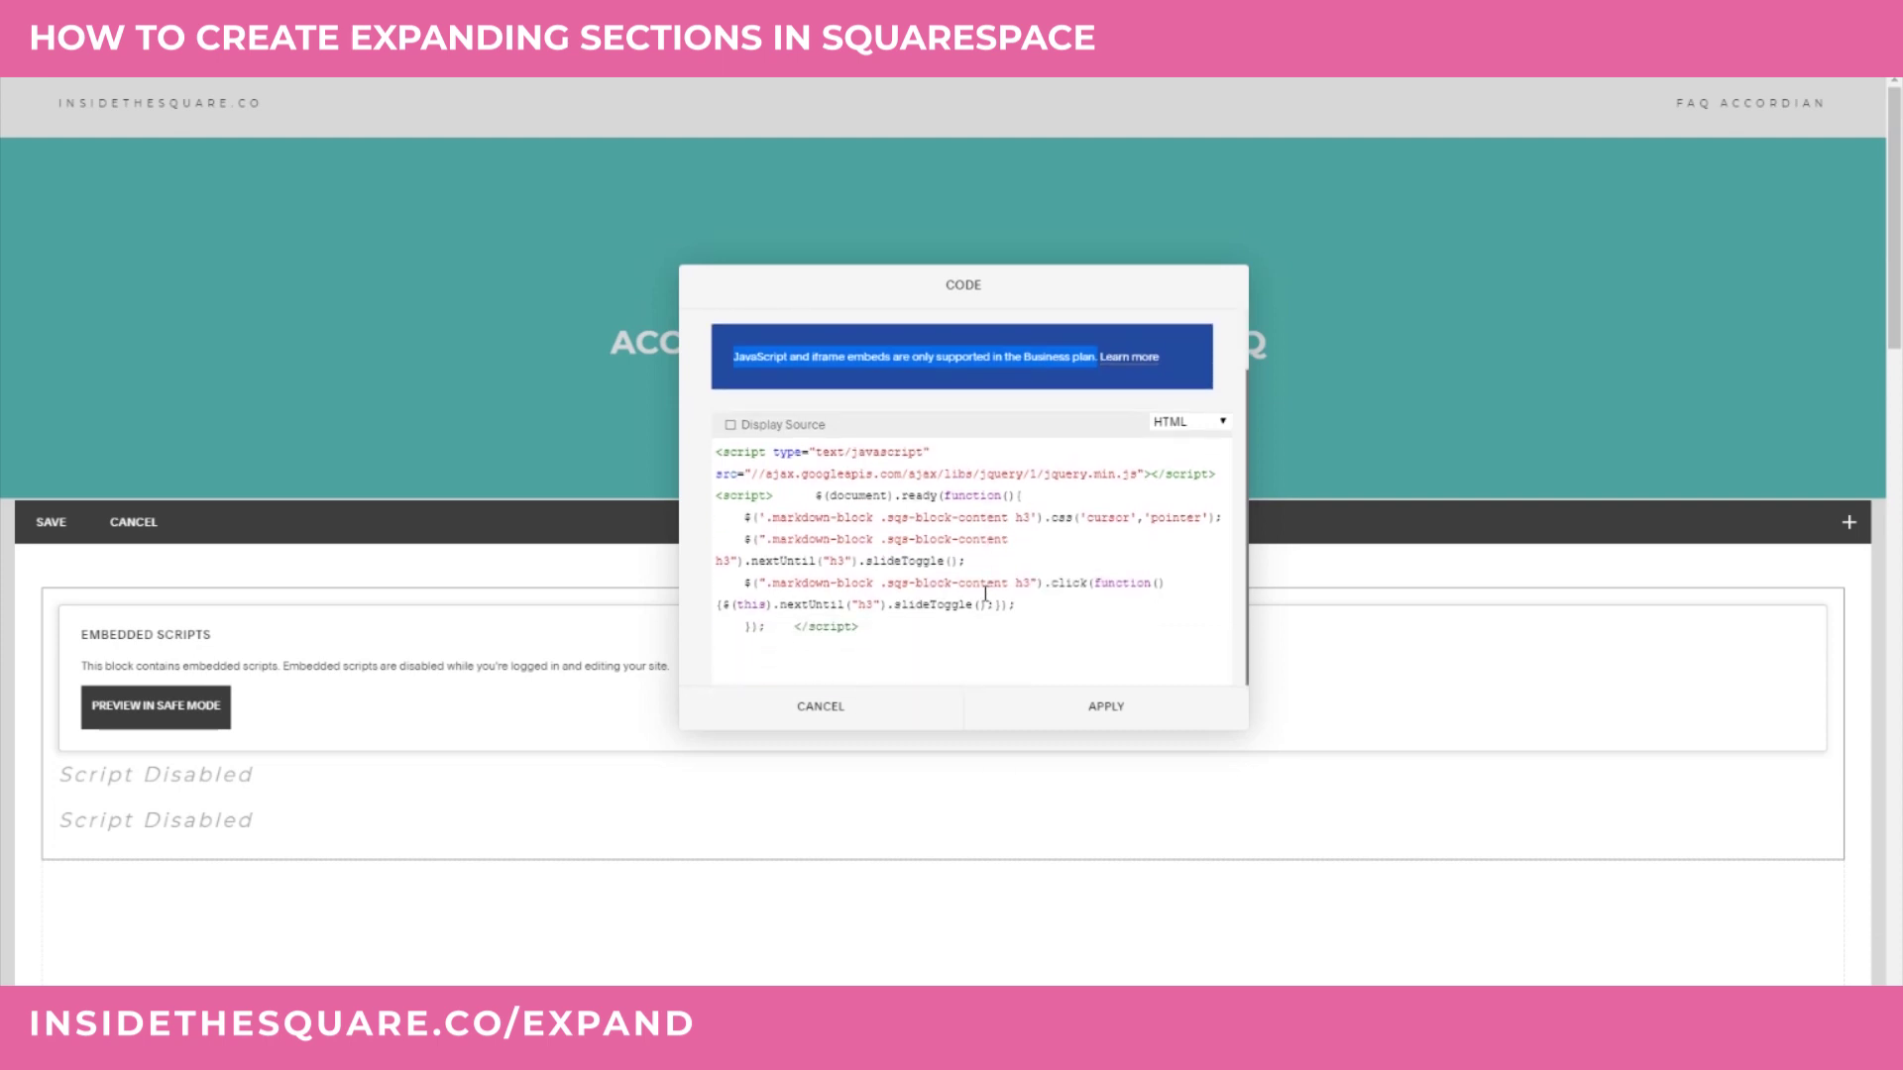
click(1107, 716)
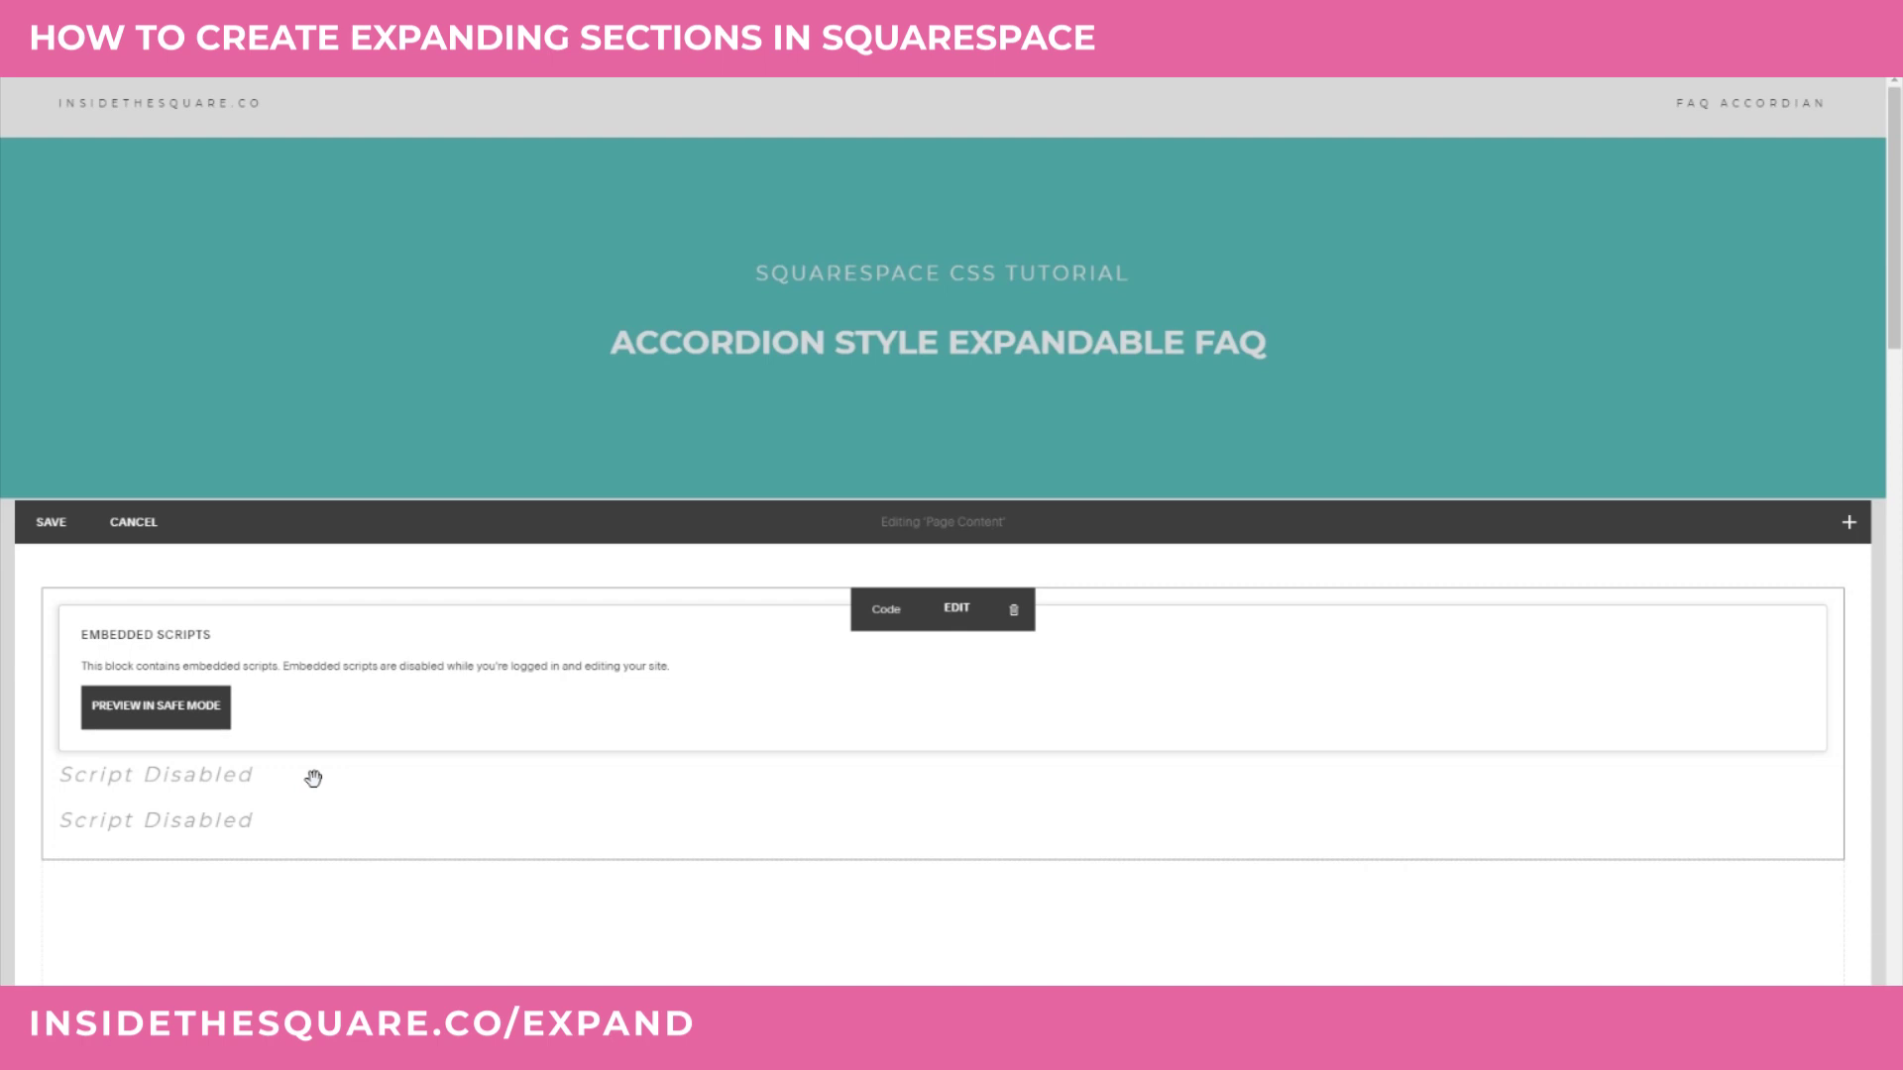
- Insert a Markdown block below the script and paste three ### question headings with answer lines
scroll(317, 771, down, 1)
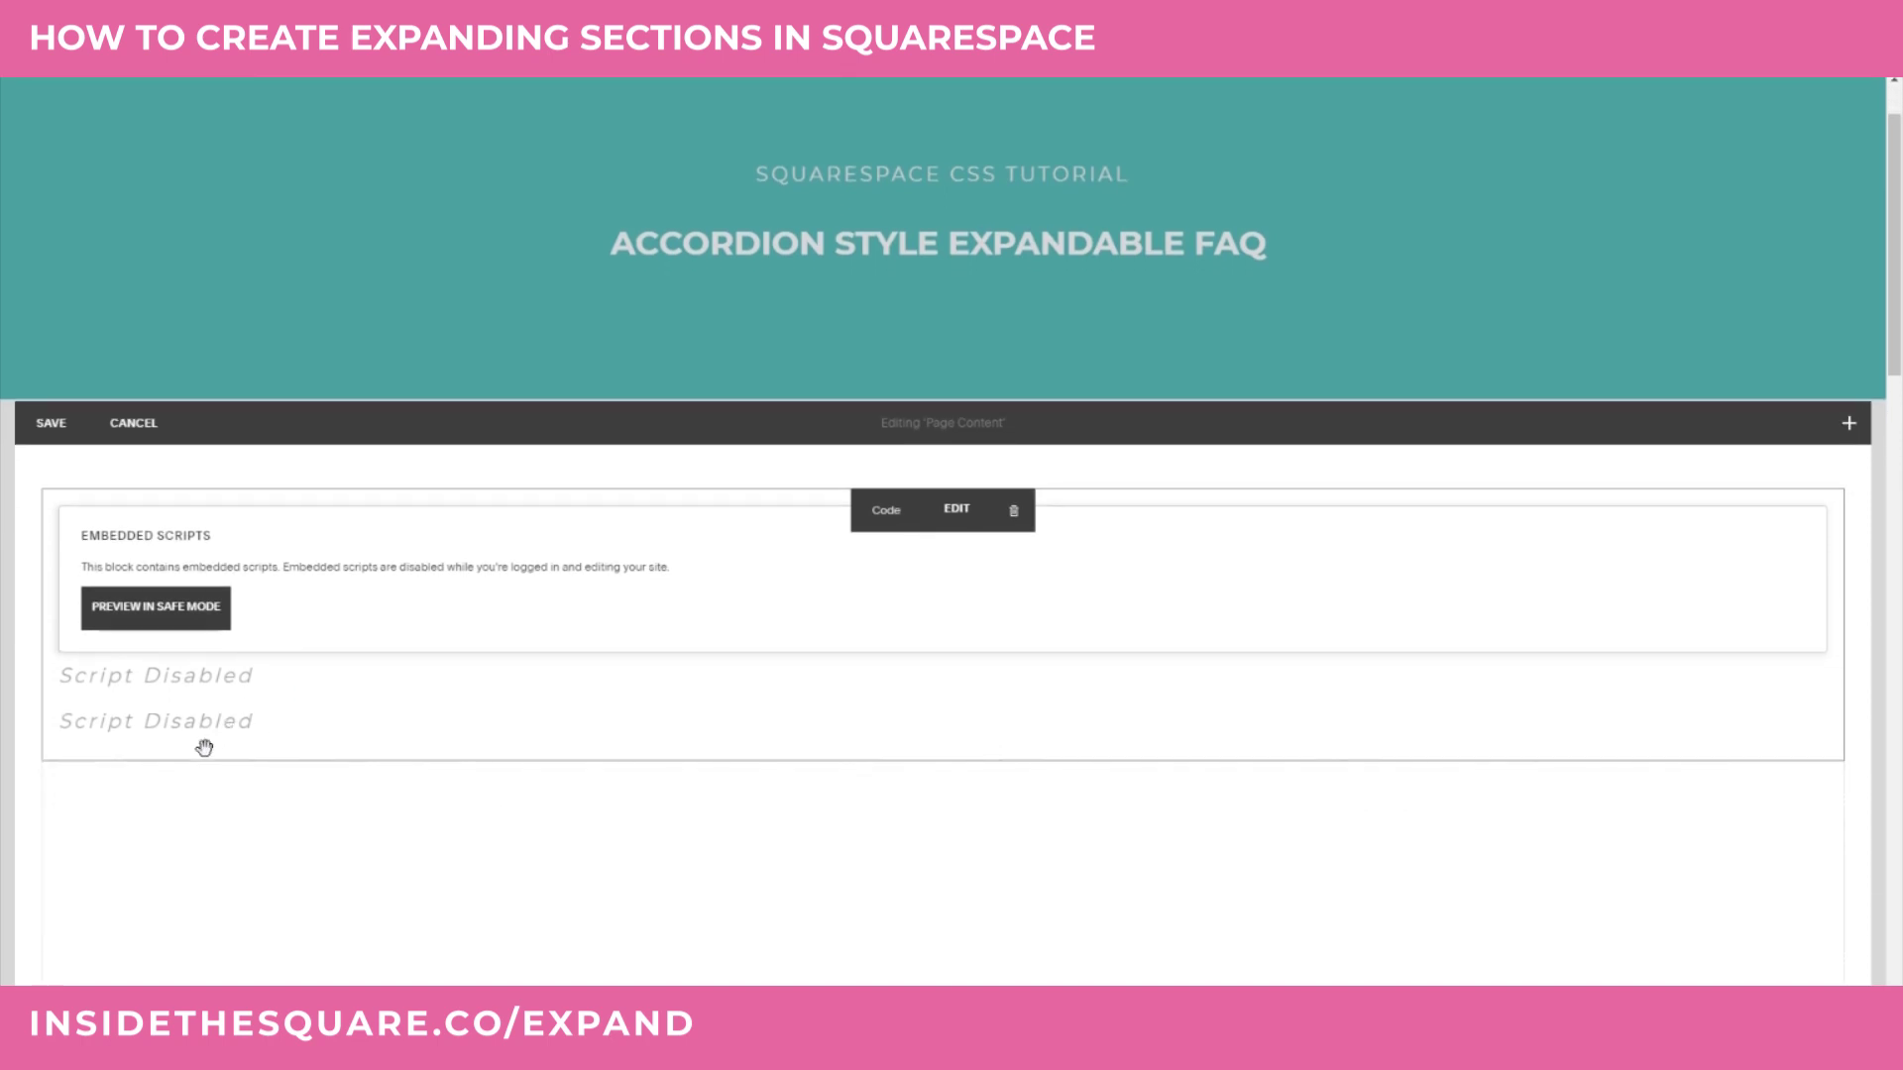
click(43, 761)
click(43, 761)
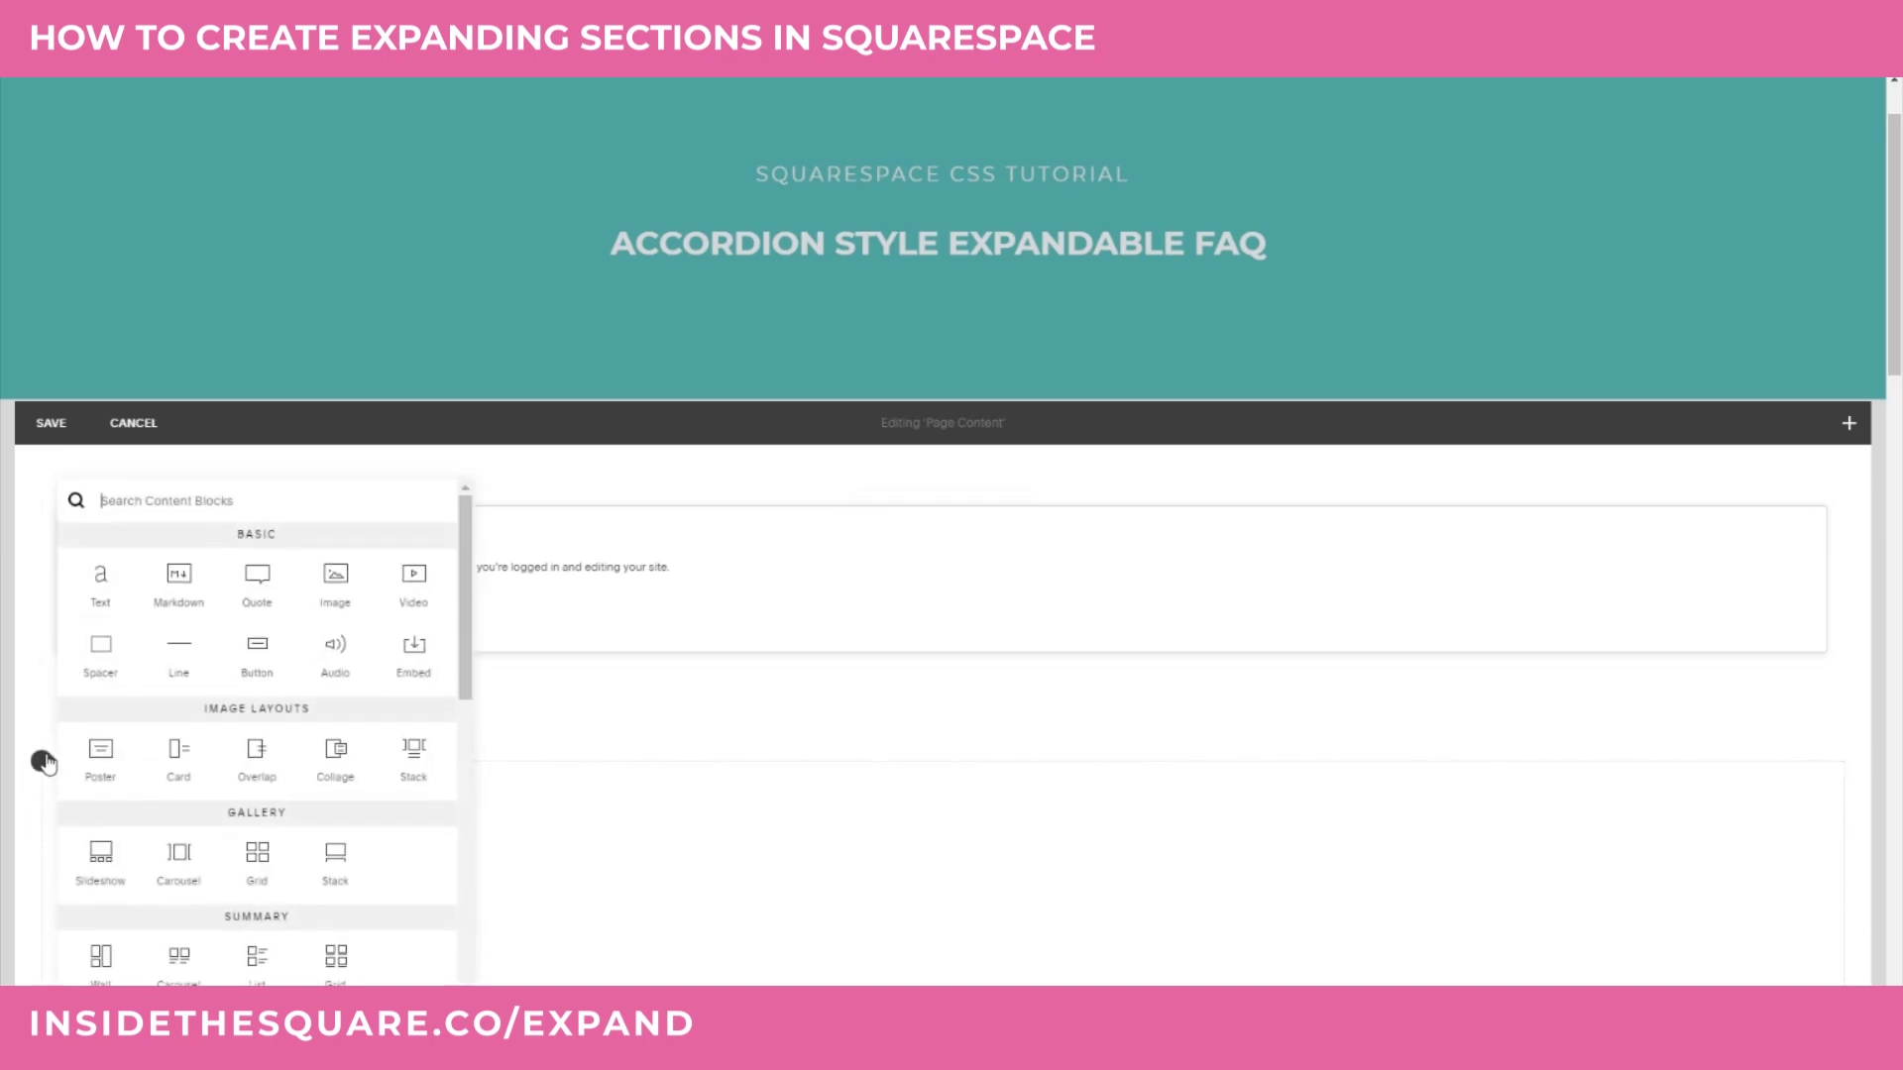
text(mark)
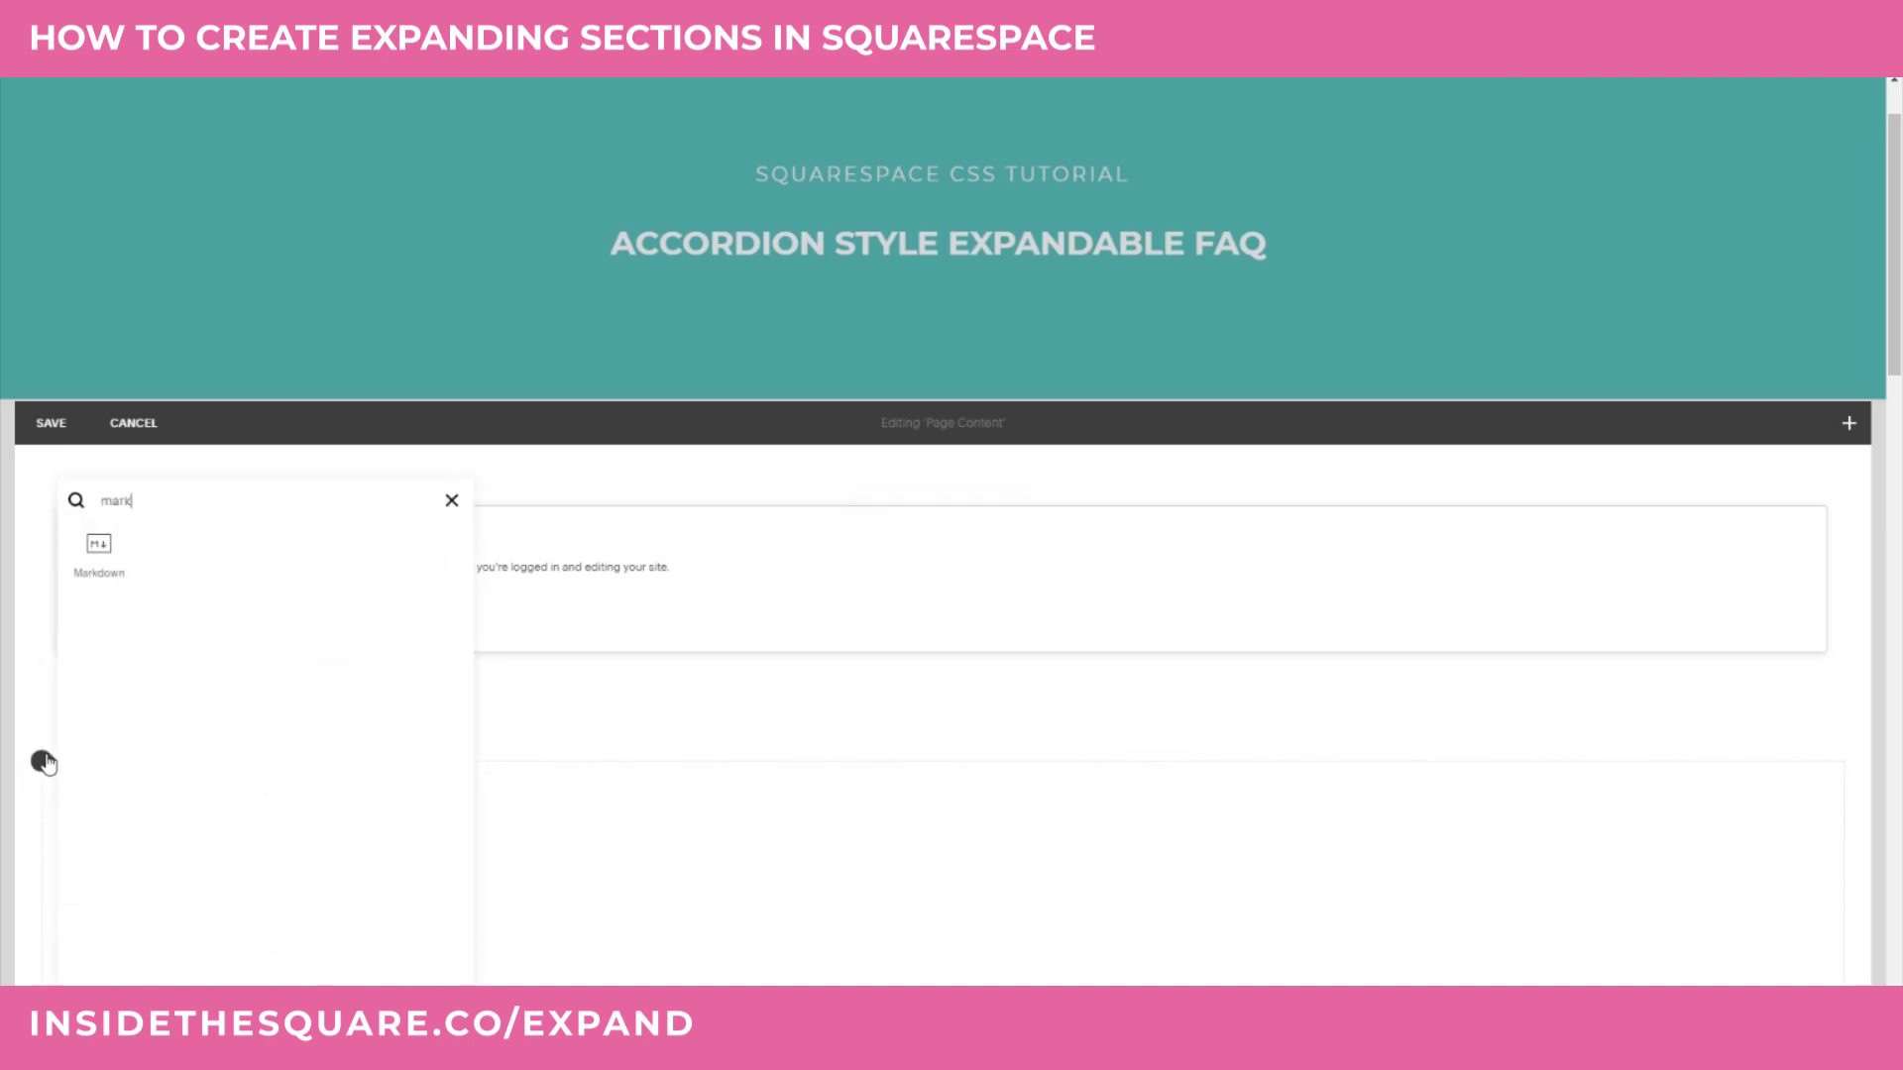
click(109, 565)
drag(1471, 144, 845, 179)
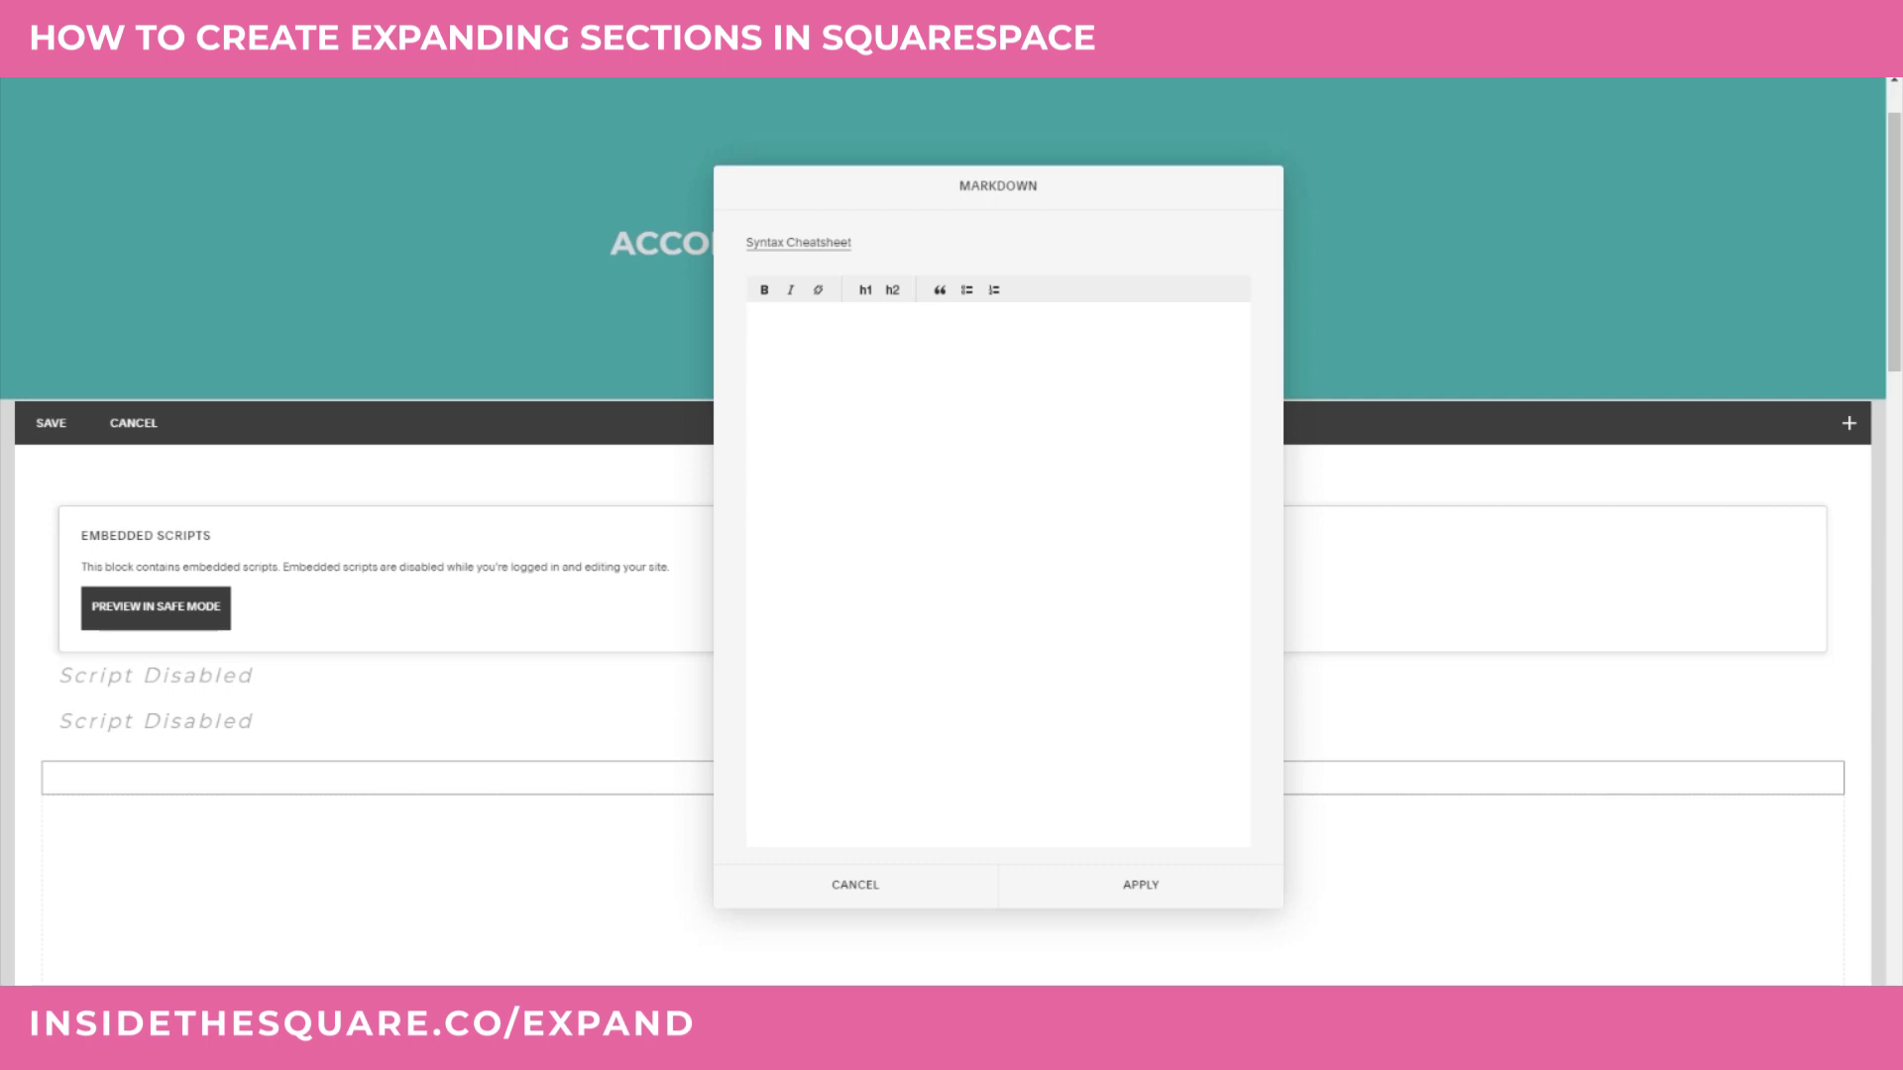
click(936, 540)
text(### + Question 1 Goes Here The answer you want to hide until a click goes here!  ### + Question 2 Goes Here The answer you want to hide until a click goes here!  ### + Question 3 Goes Here The answer you want to hide until a click goes here!)
click(882, 321)
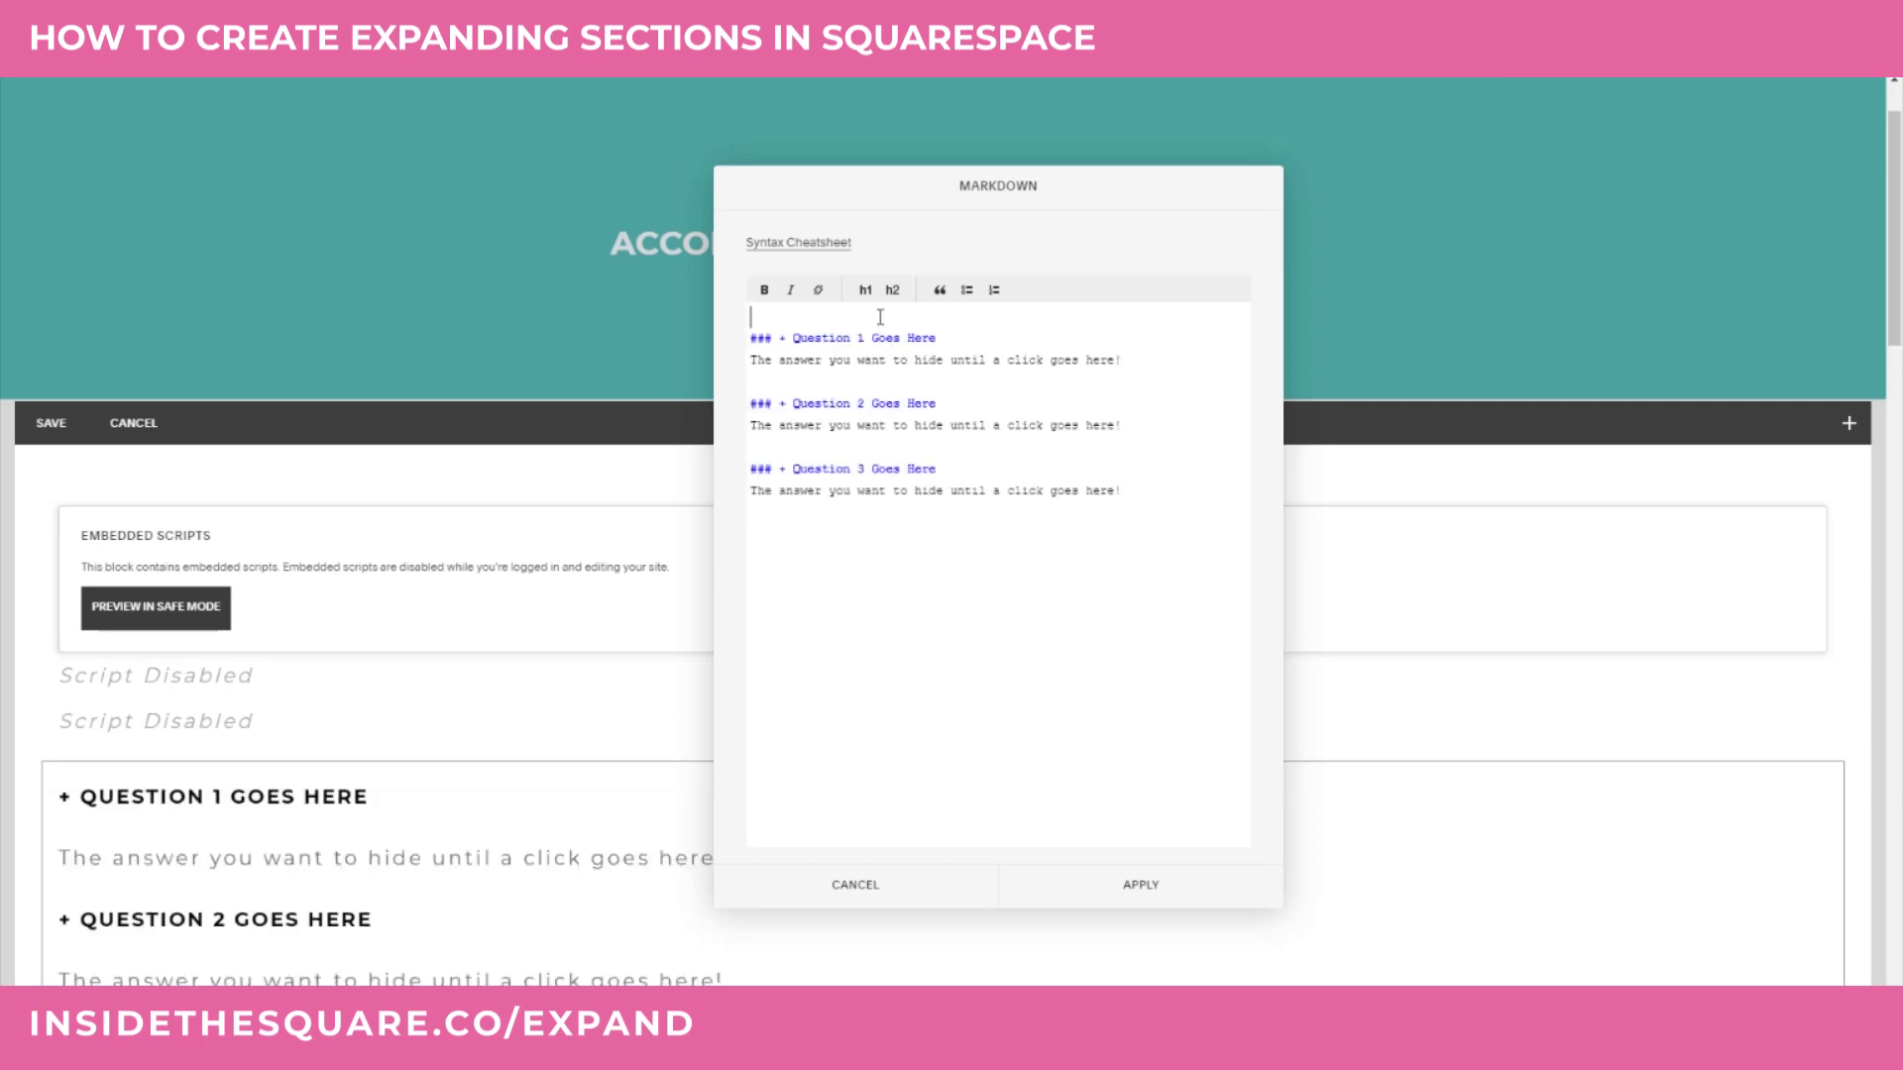
key(Delete)
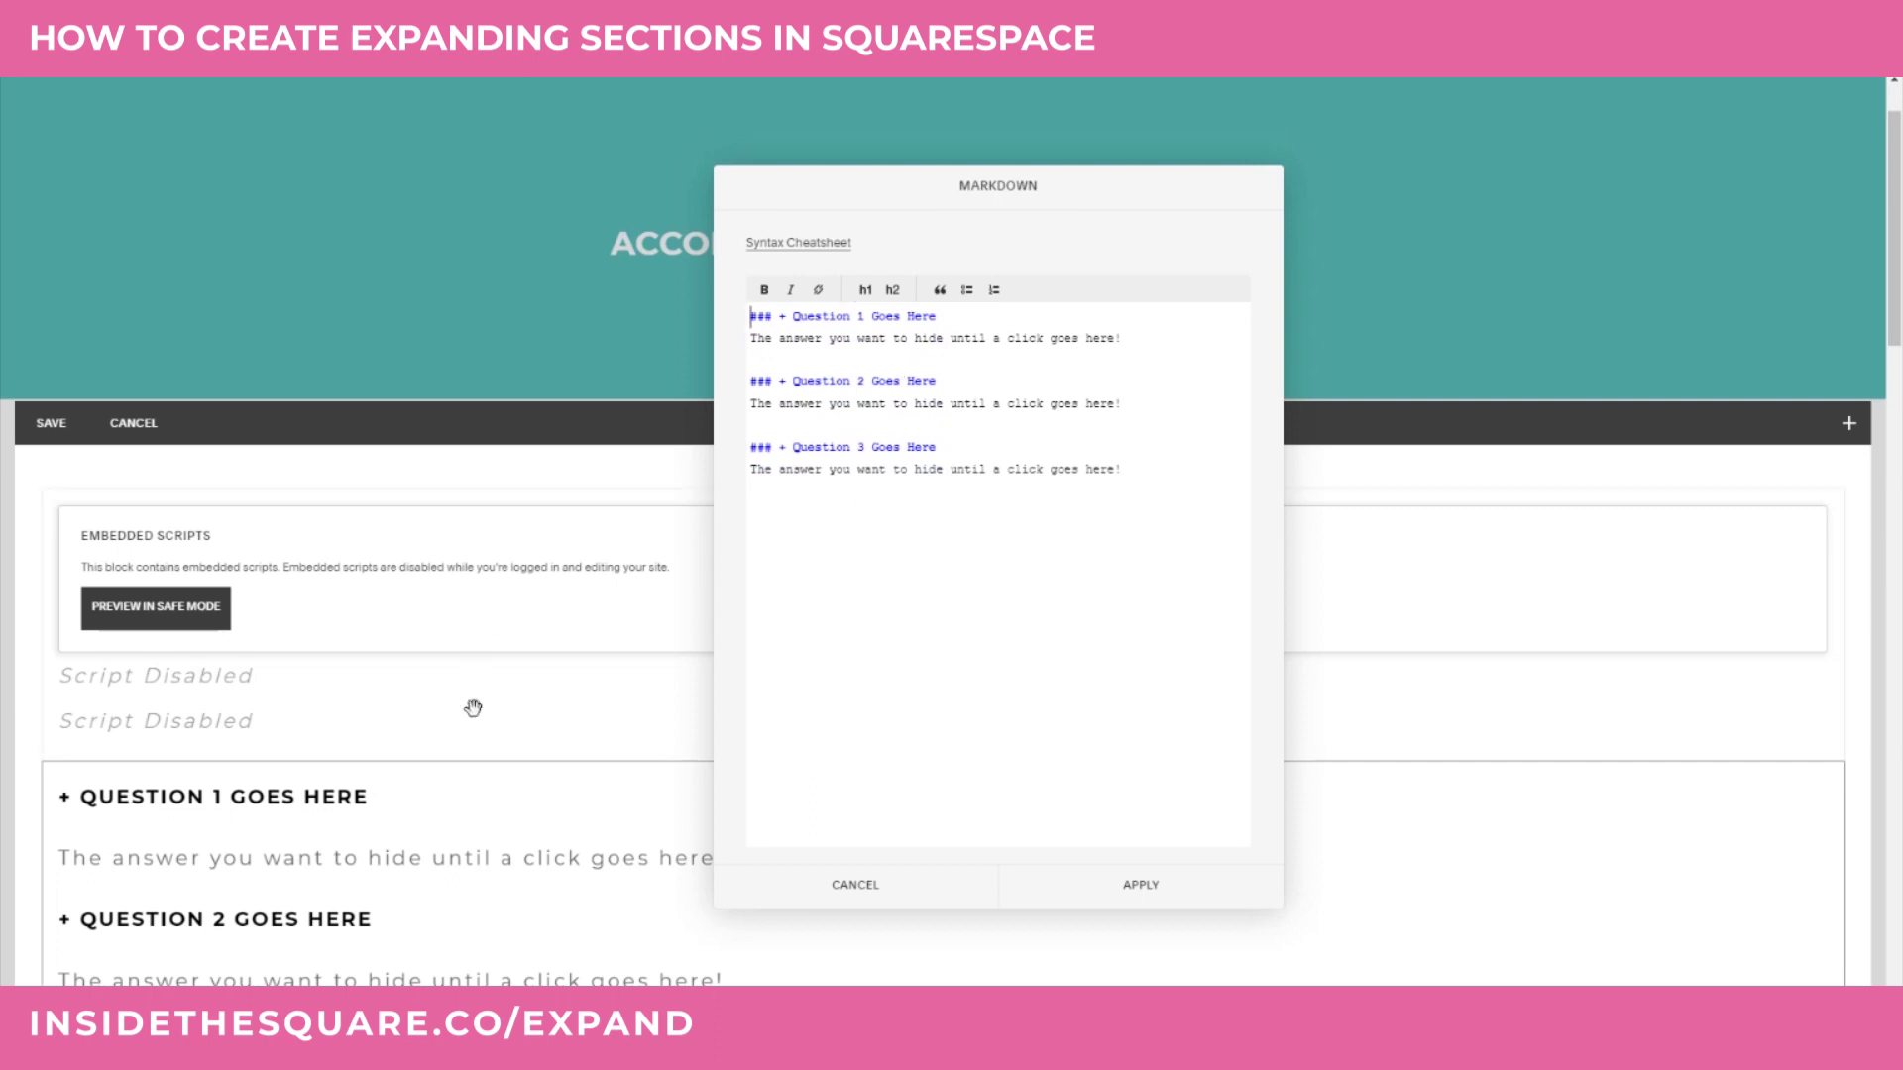
scroll(466, 645, down, 2)
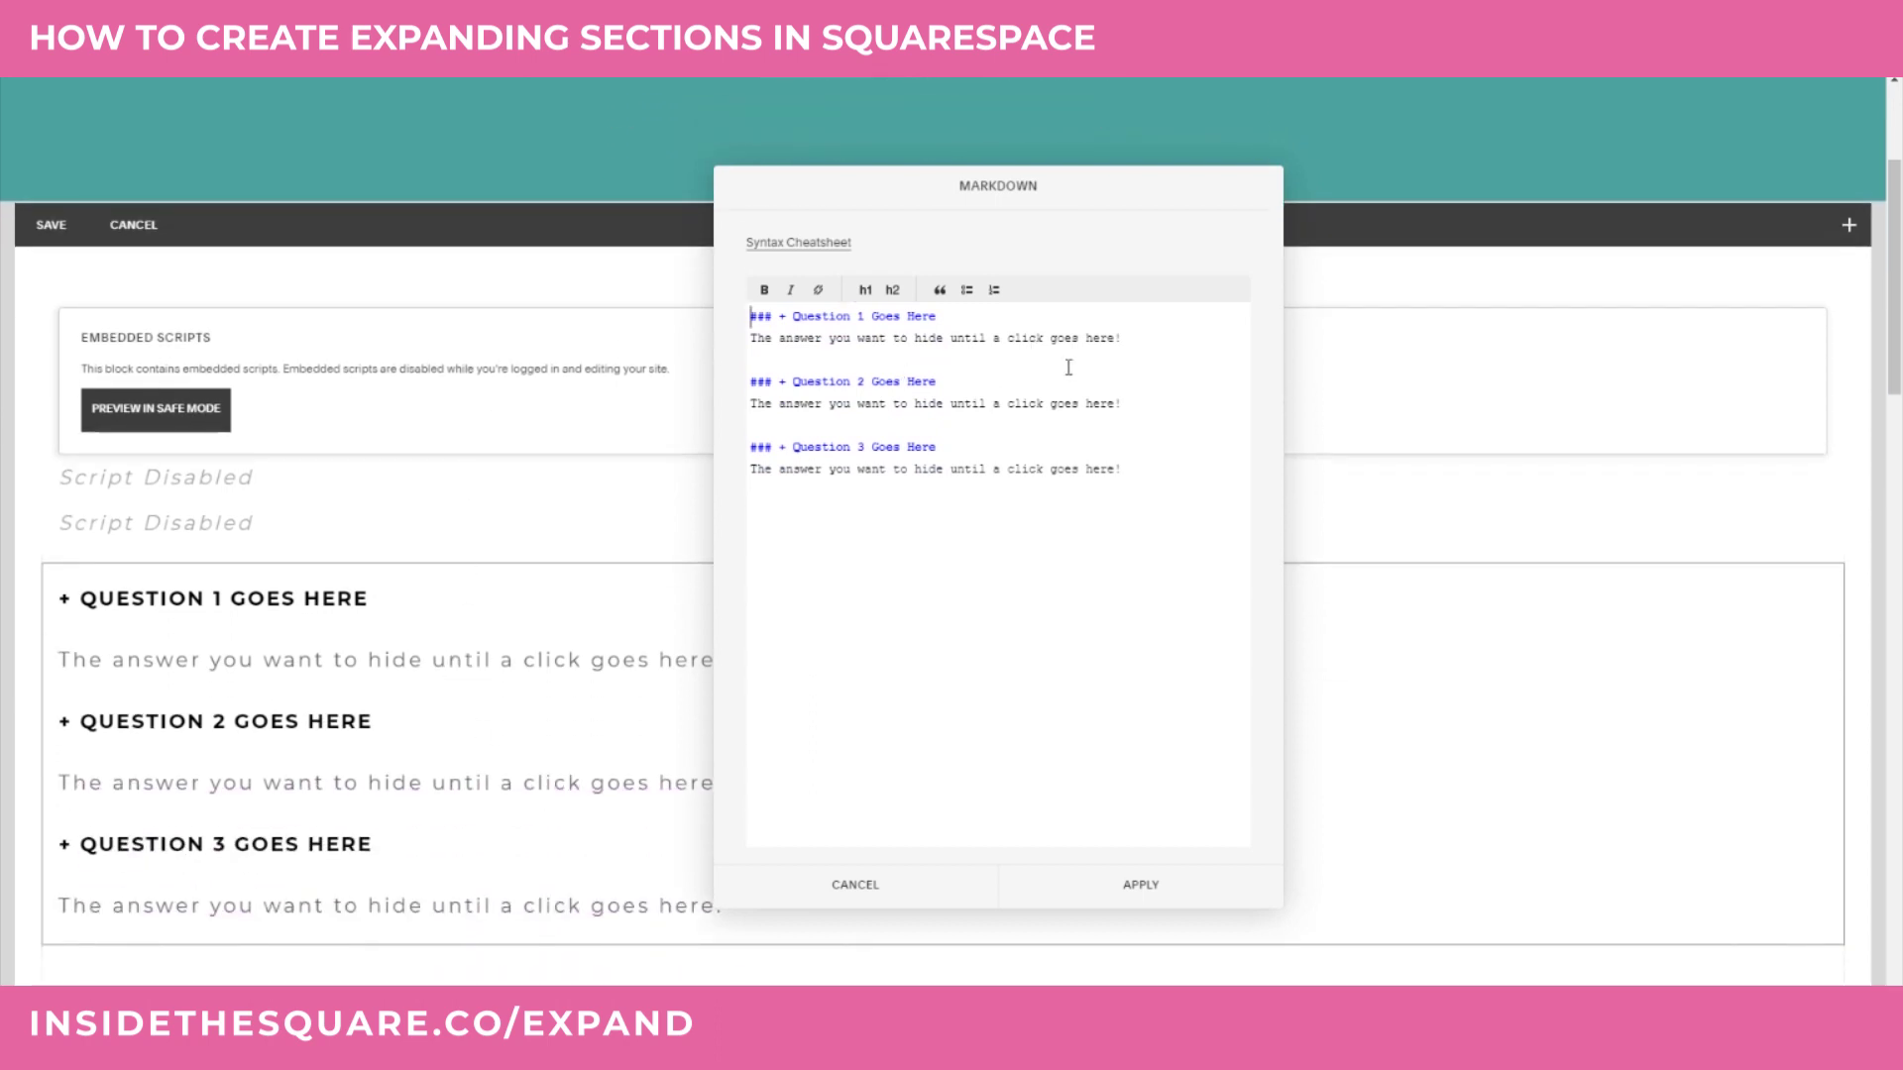
drag(1122, 338, 709, 348)
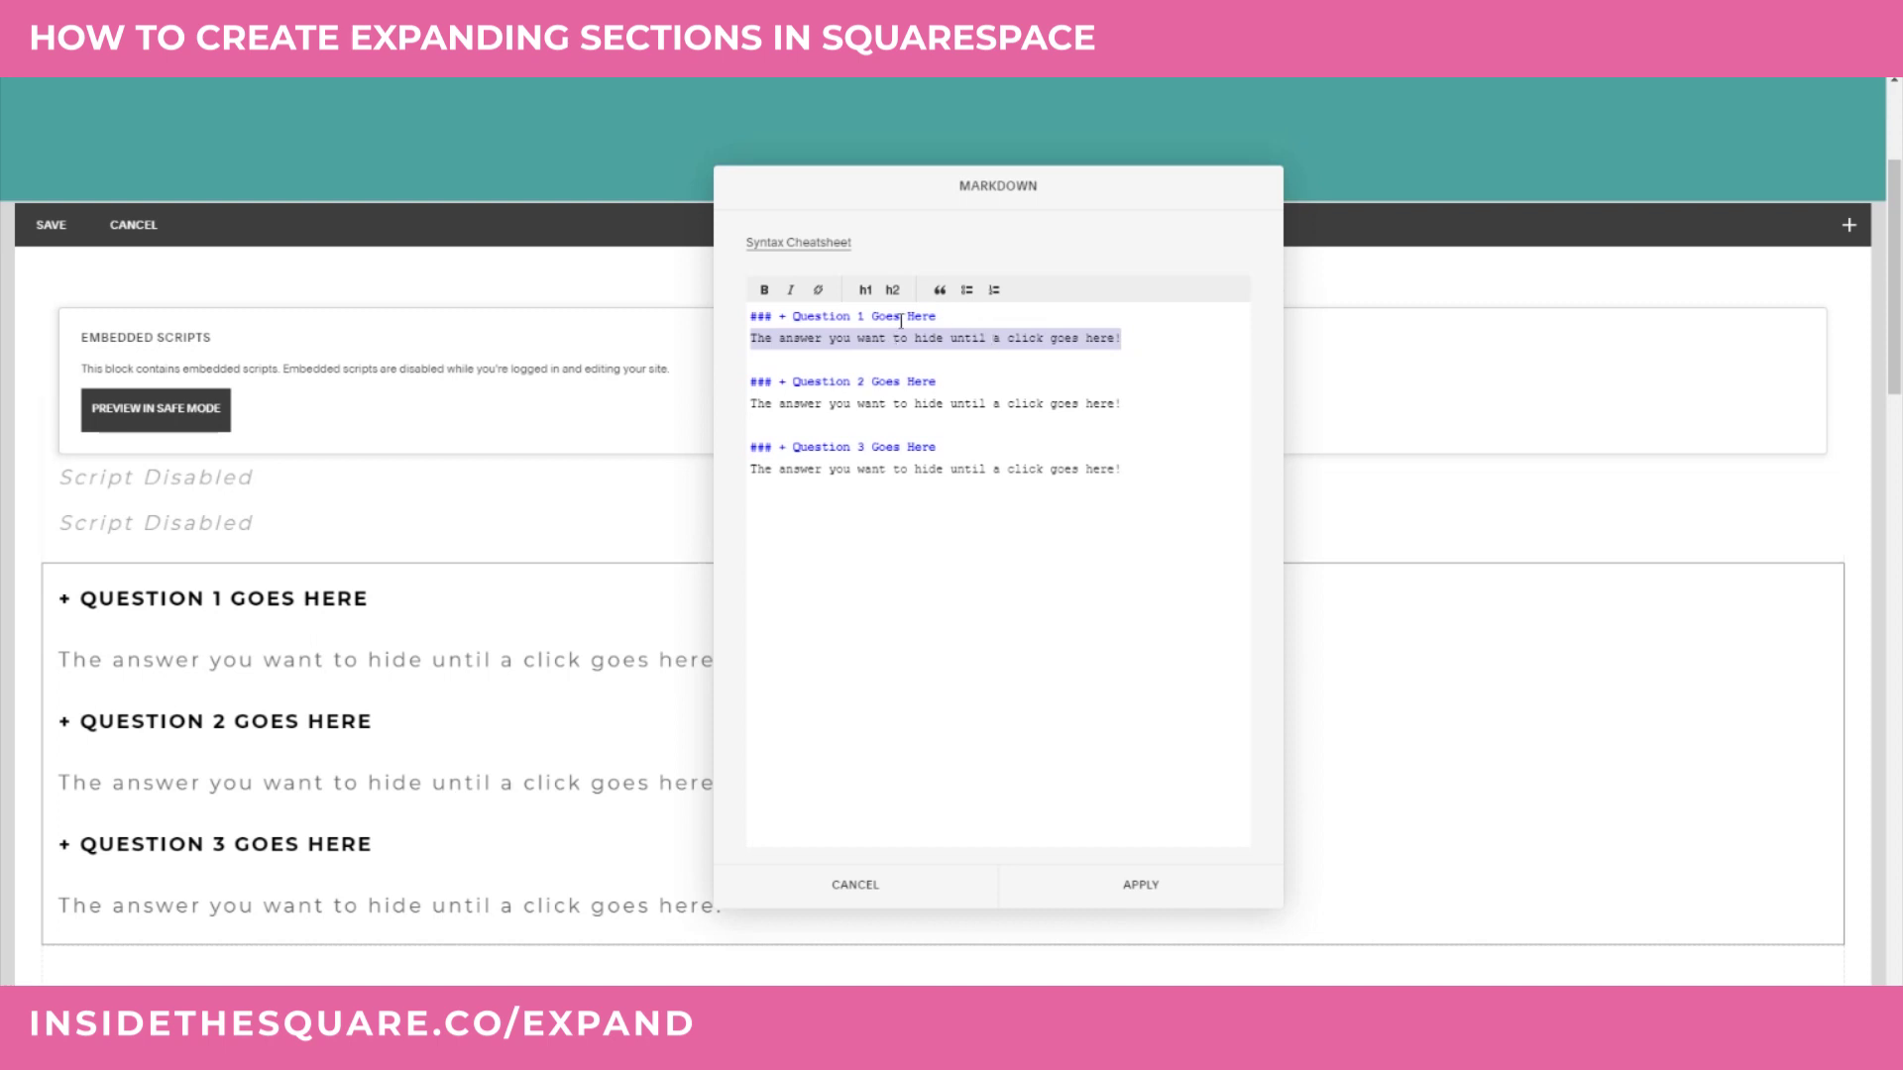
drag(774, 317, 742, 319)
drag(774, 383, 750, 384)
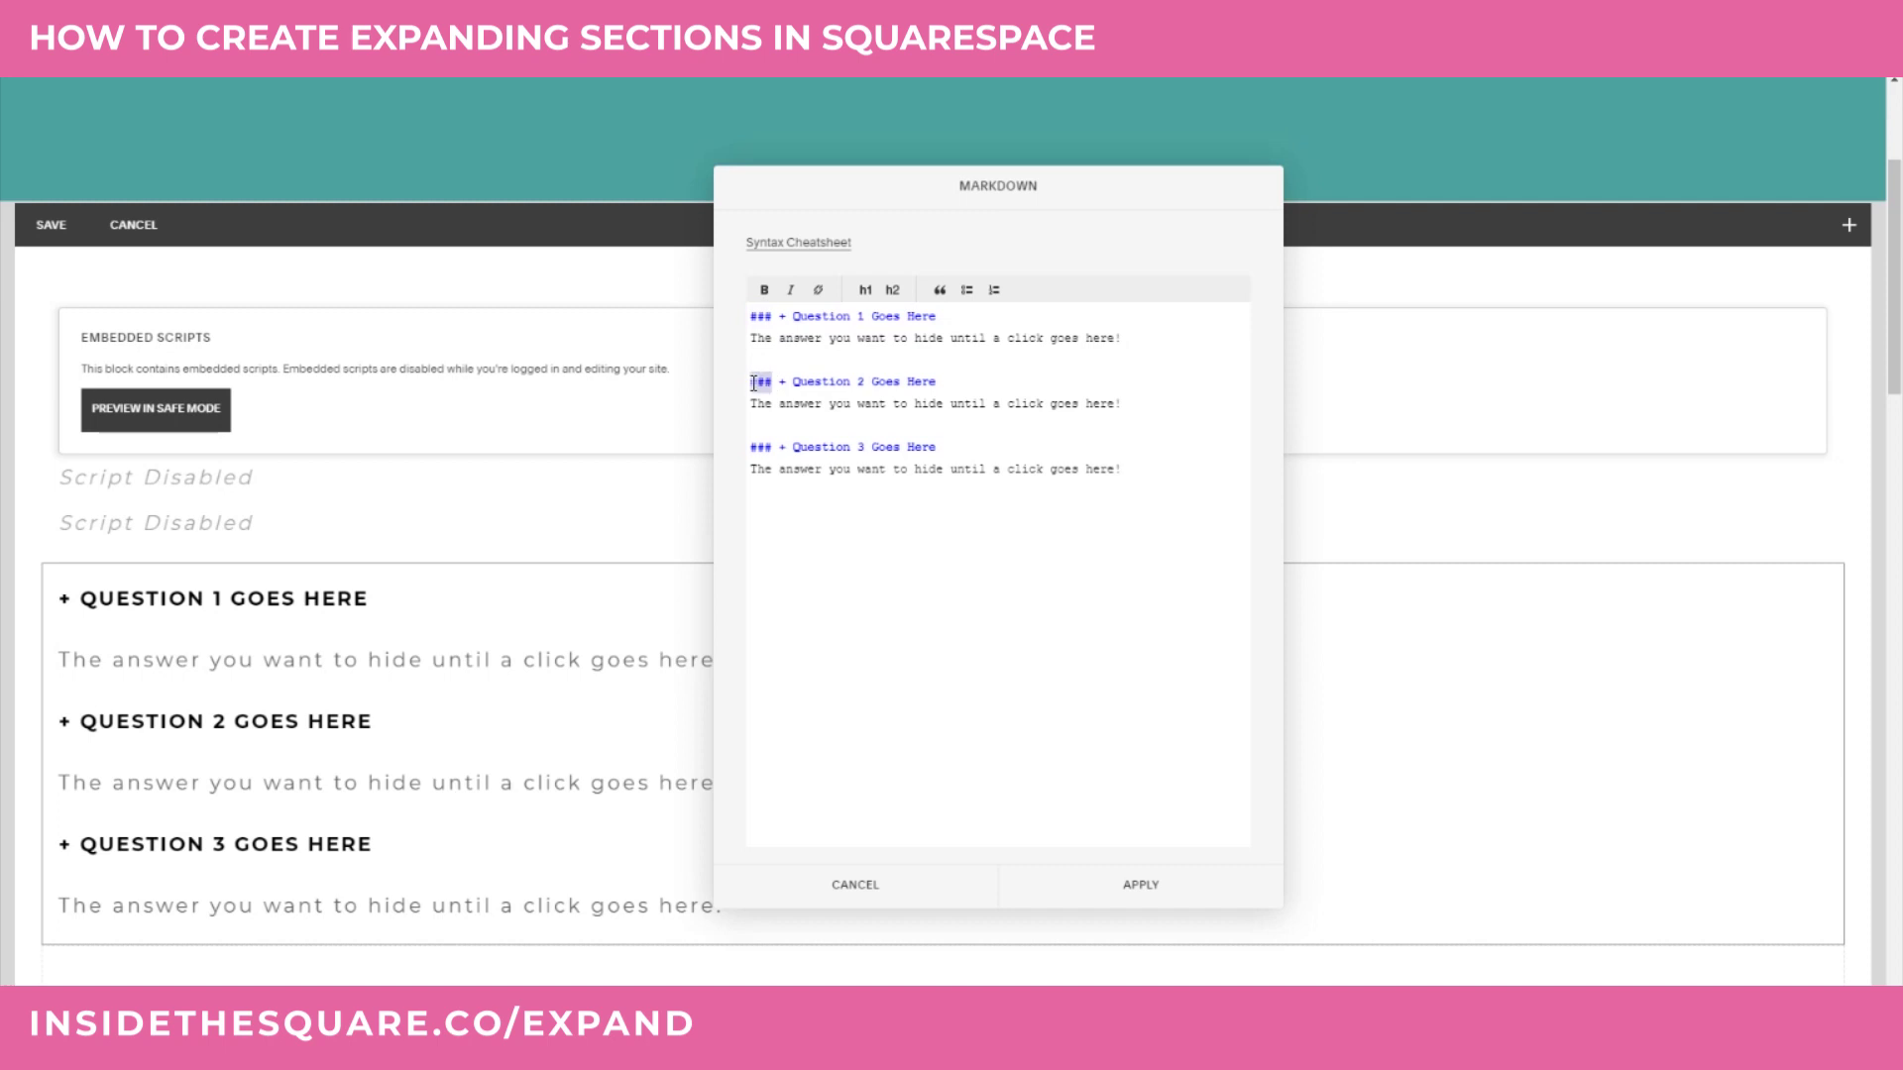
drag(773, 448, 748, 448)
drag(792, 316, 943, 322)
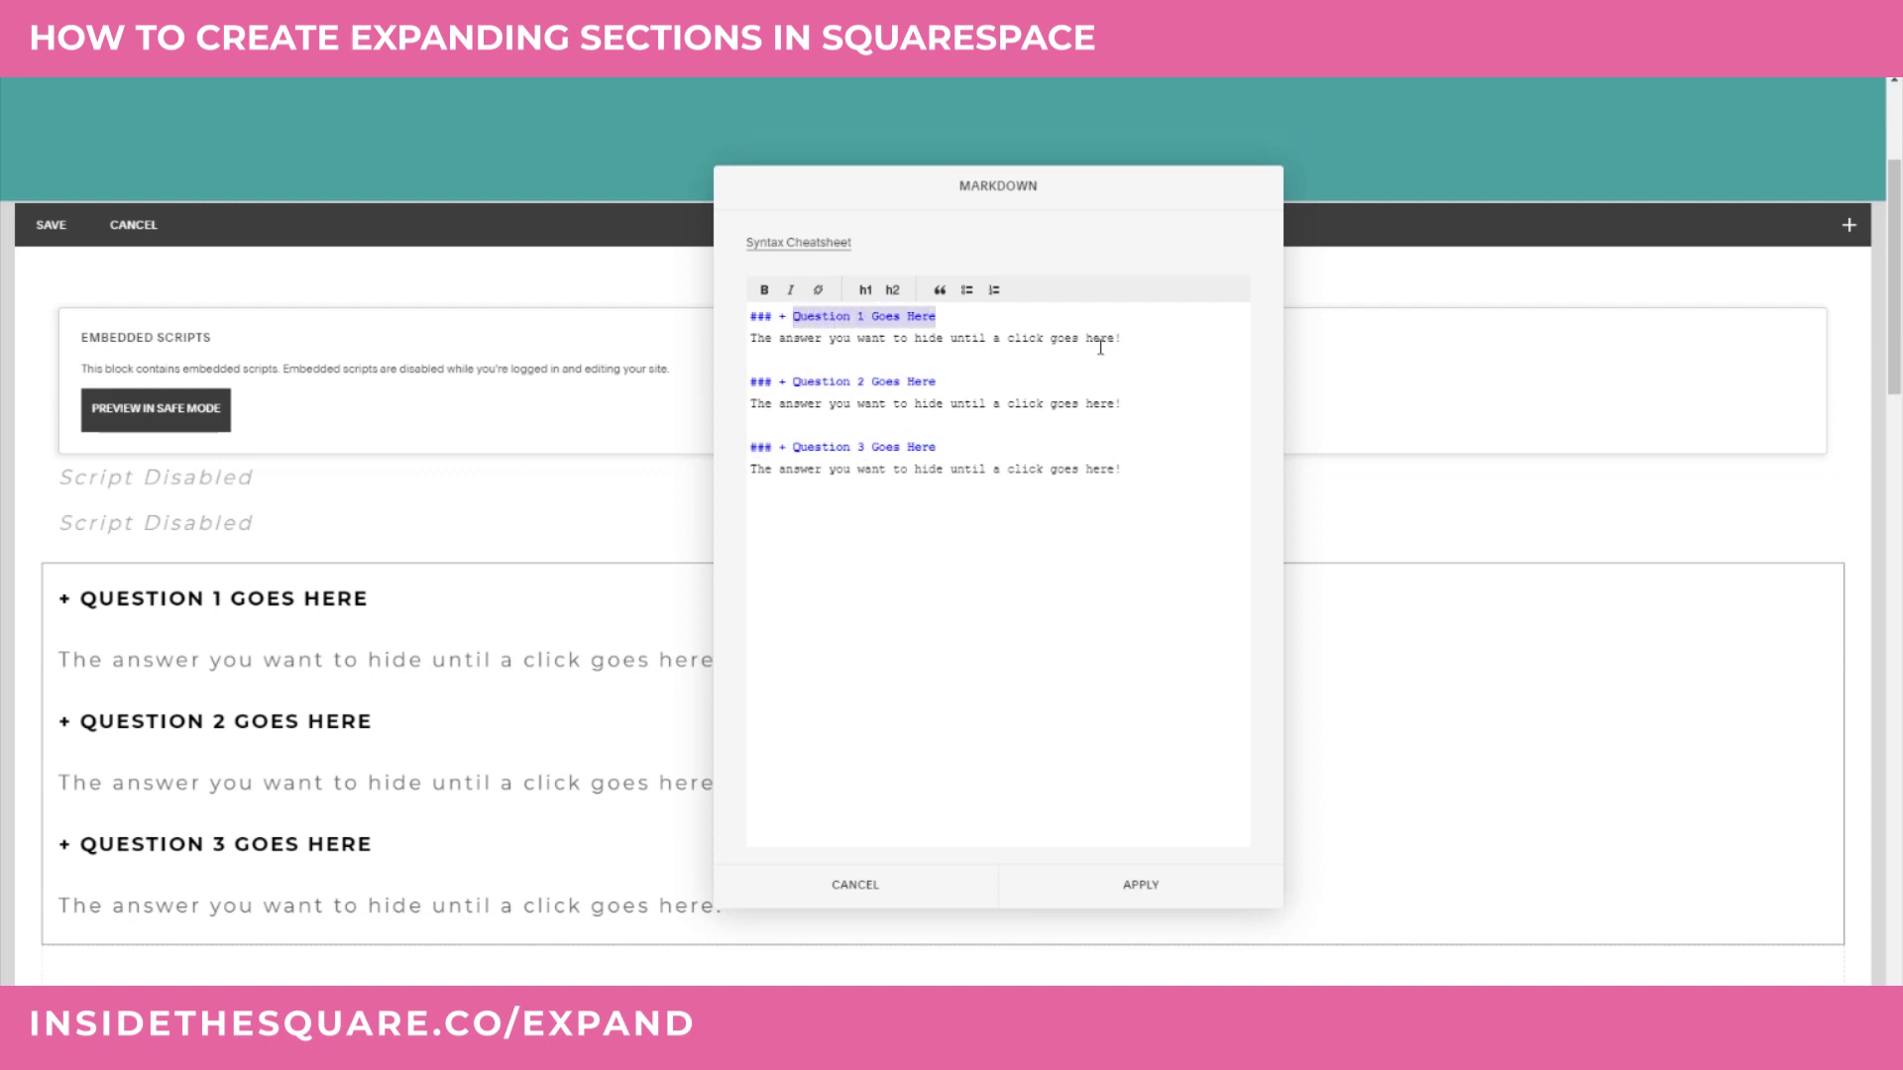
drag(1140, 338, 728, 353)
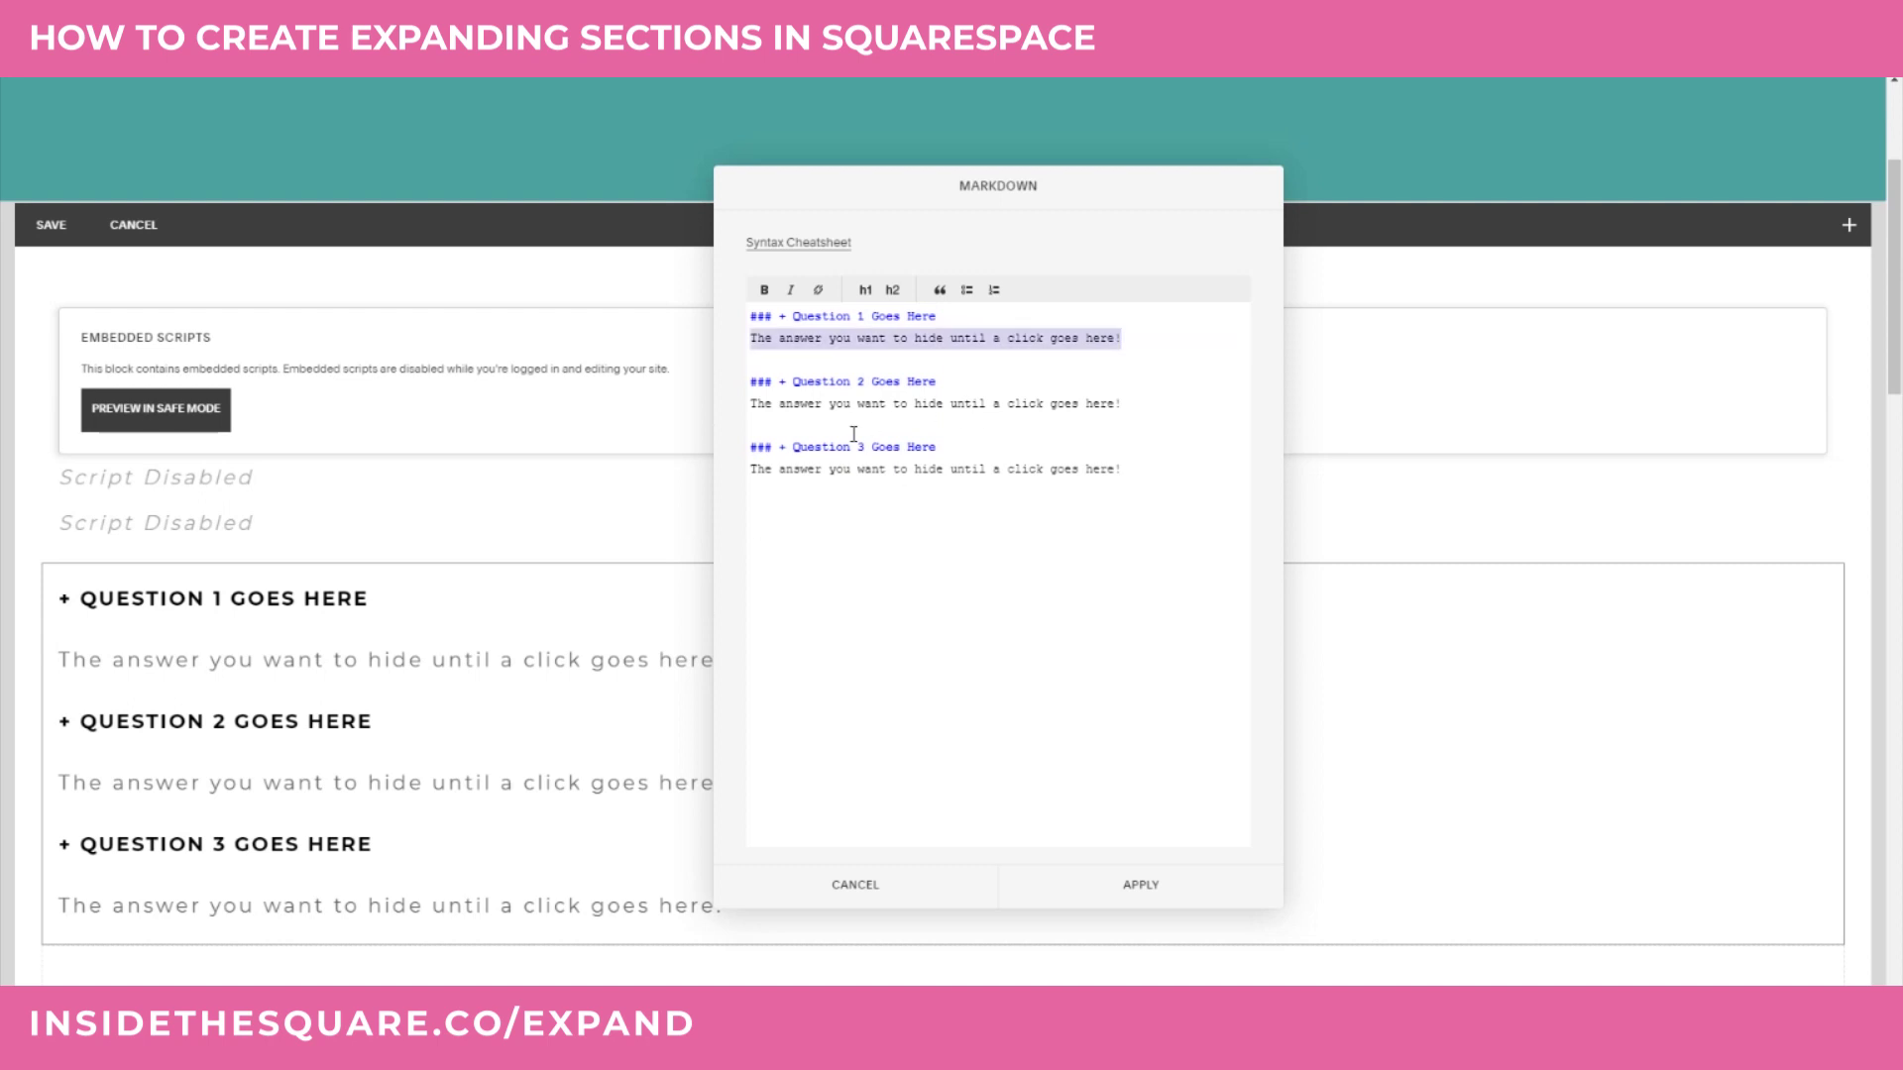
drag(796, 316, 940, 316)
click(1123, 338)
drag(1123, 338, 734, 340)
drag(783, 316, 957, 315)
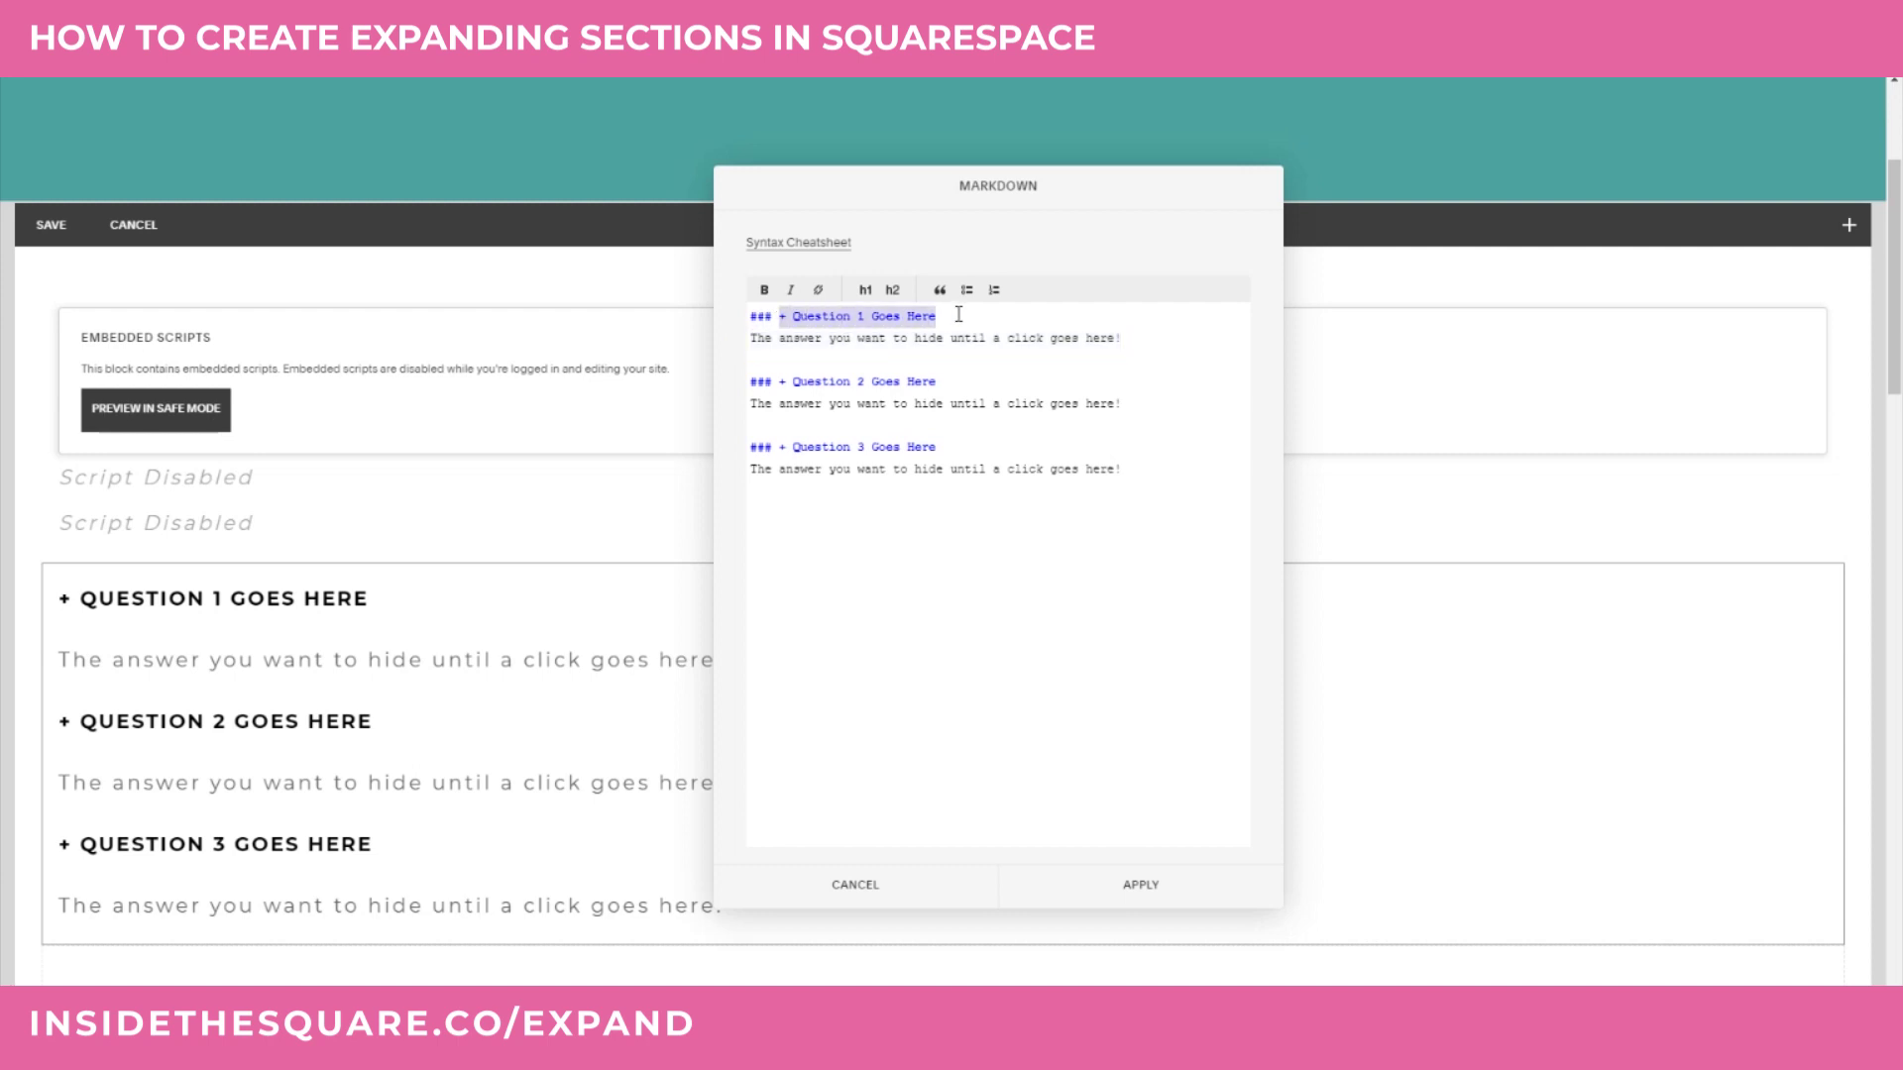
- Apply the Markdown edits, save the page, and view it full-width without the sidebar
click(1149, 885)
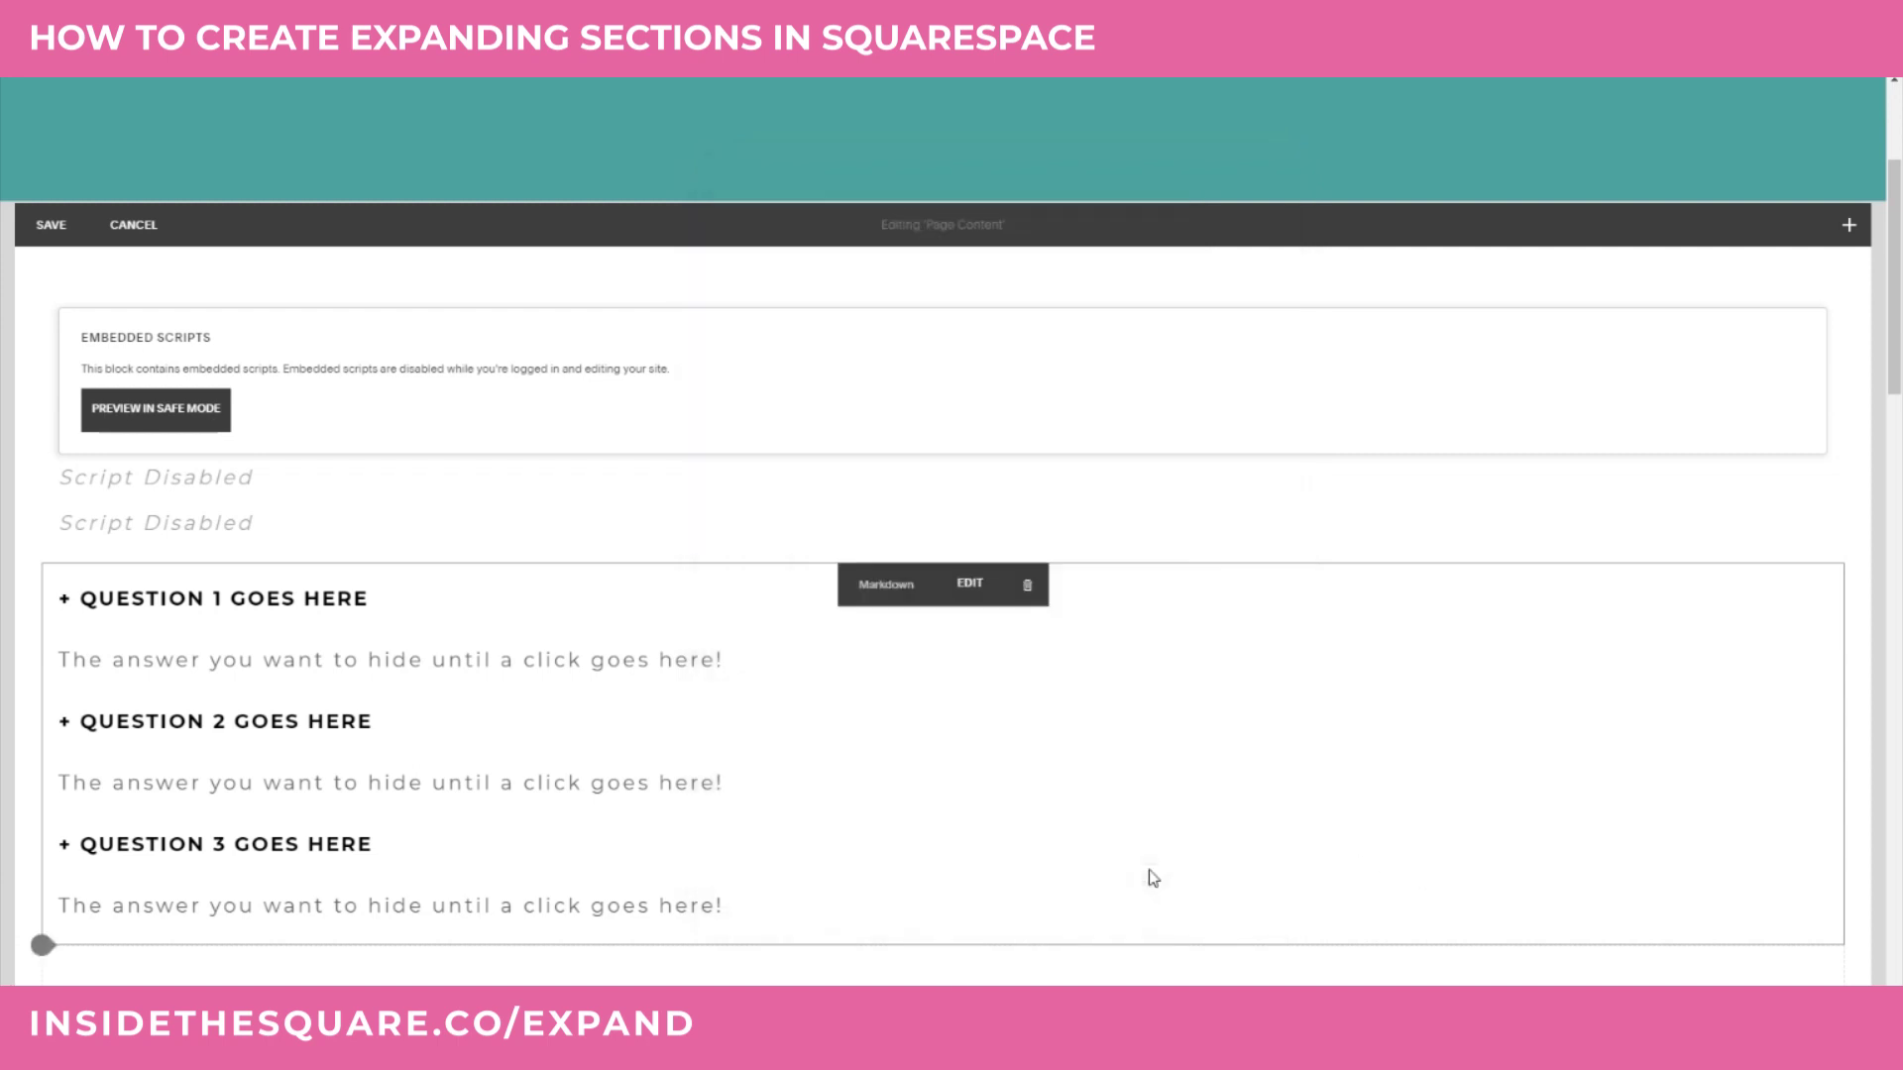
click(46, 230)
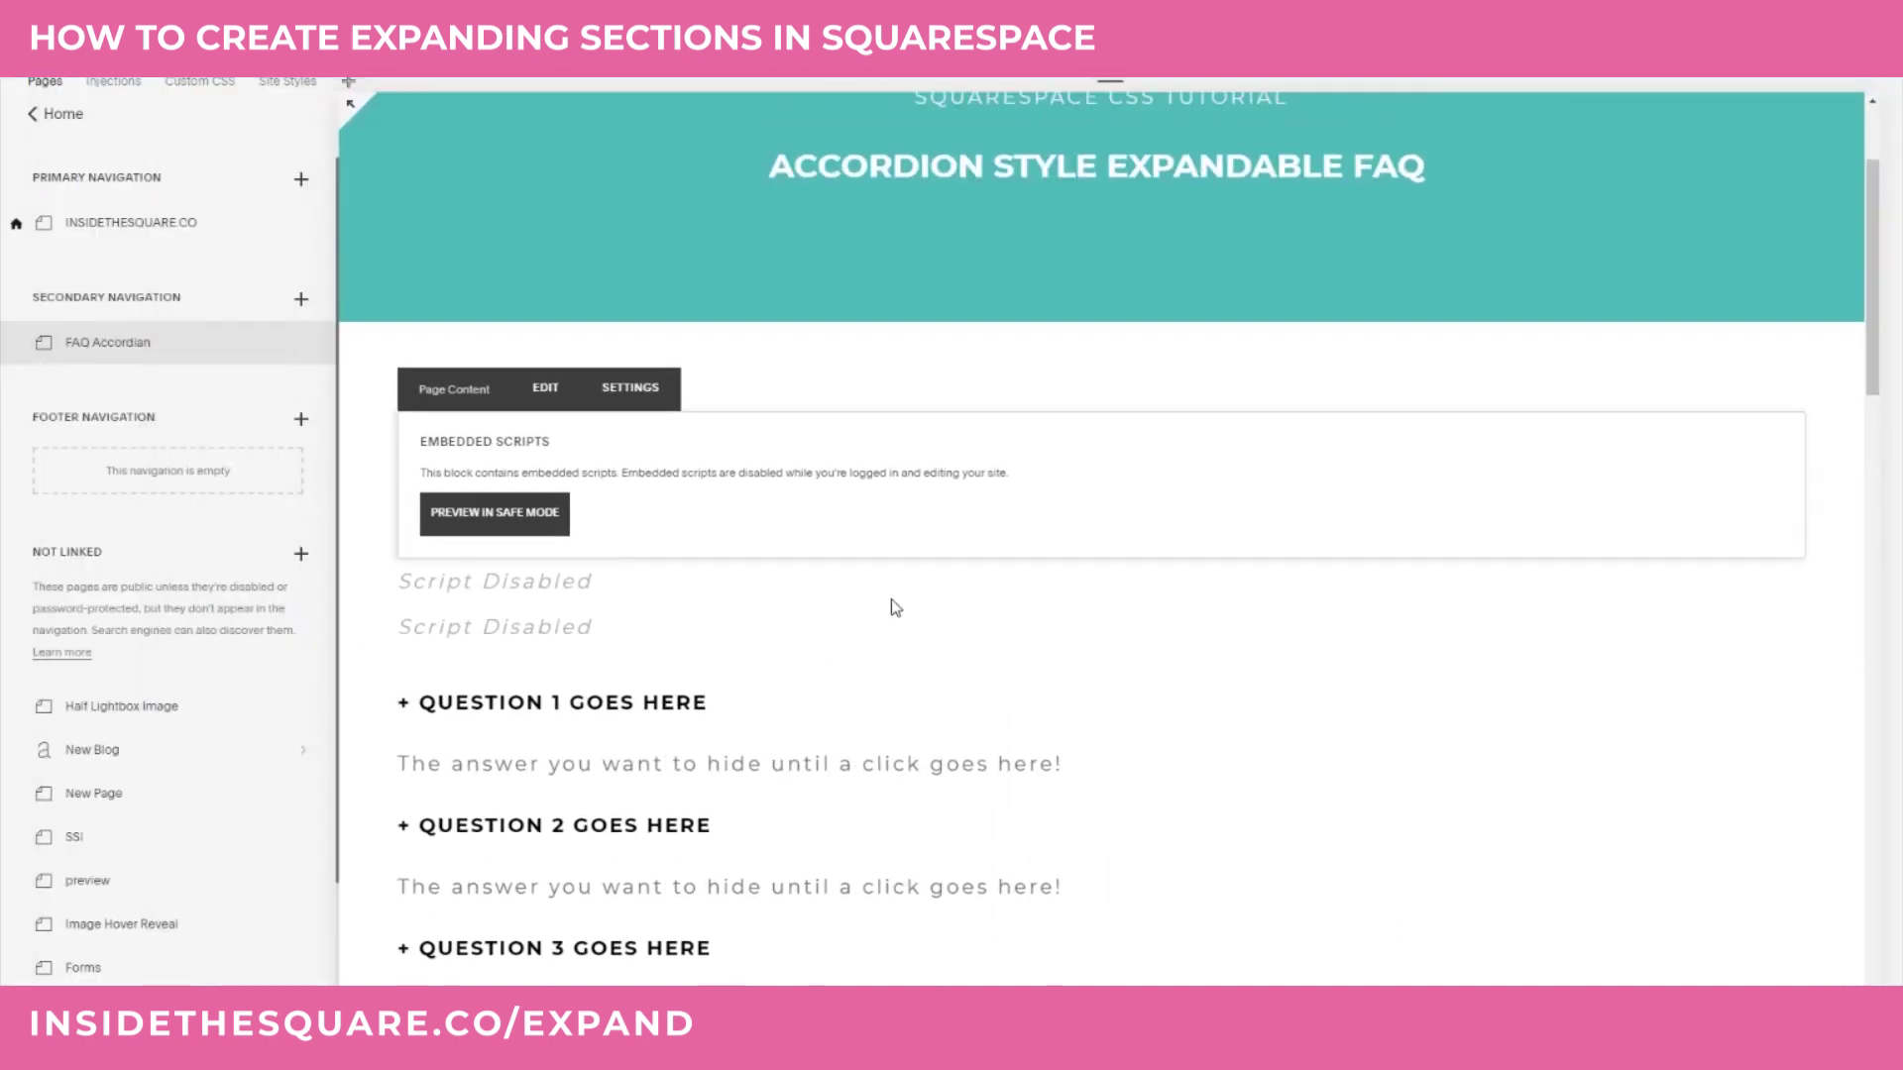
scroll(895, 608, up, 3)
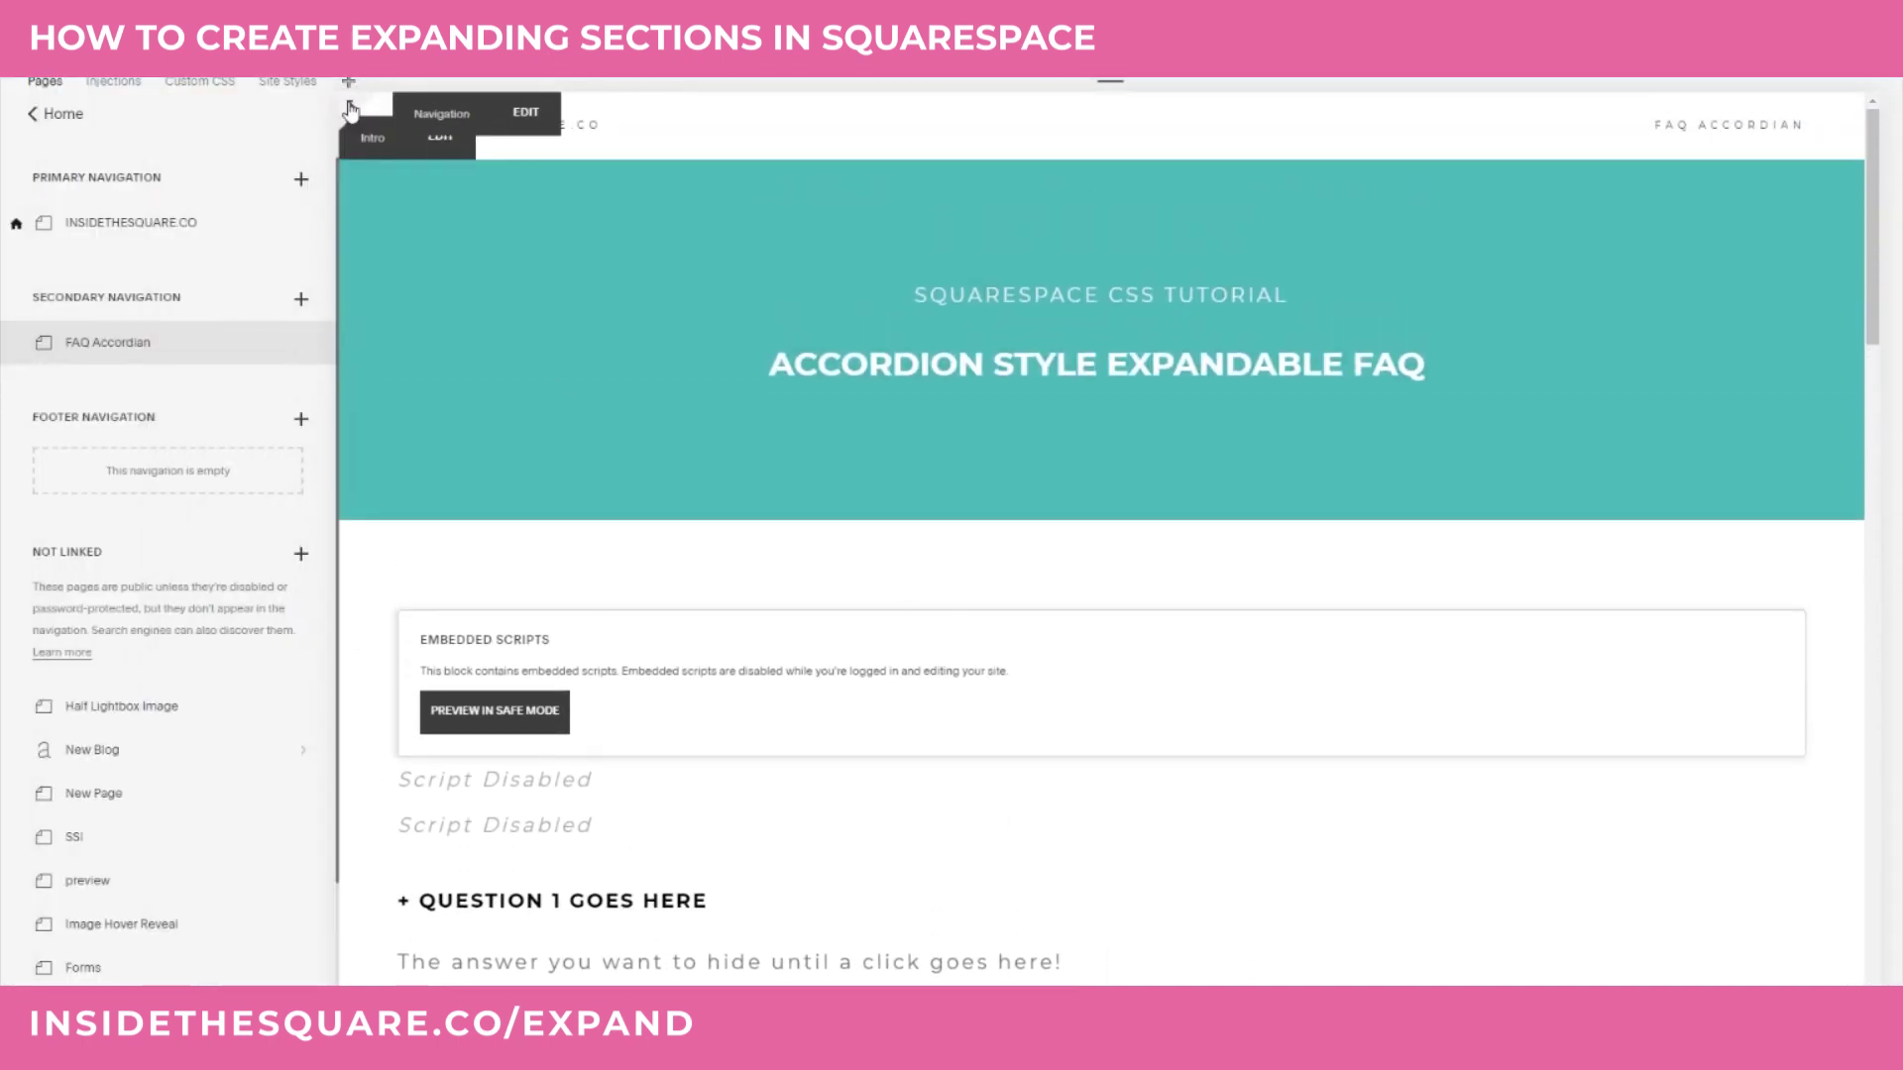
click(349, 111)
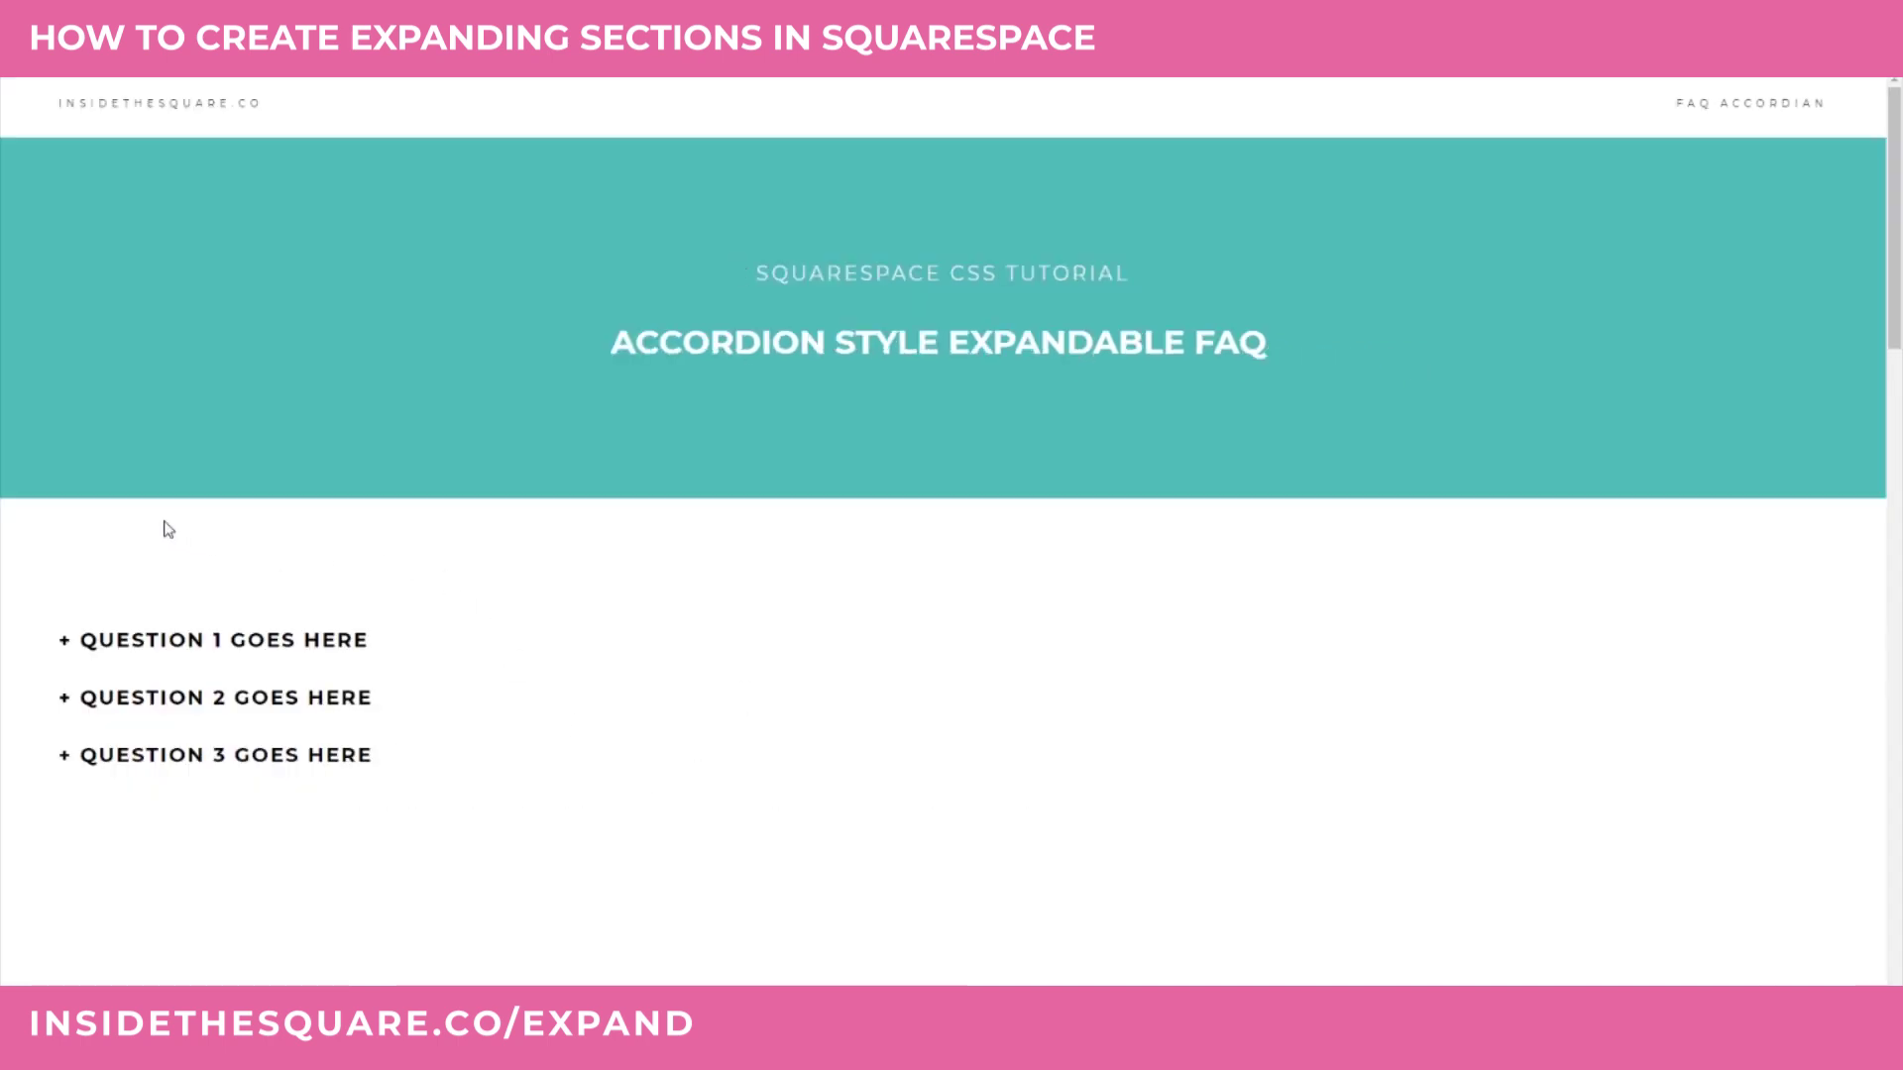
- Test the accordion by expanding and collapsing Question 1 and Question 2
click(215, 652)
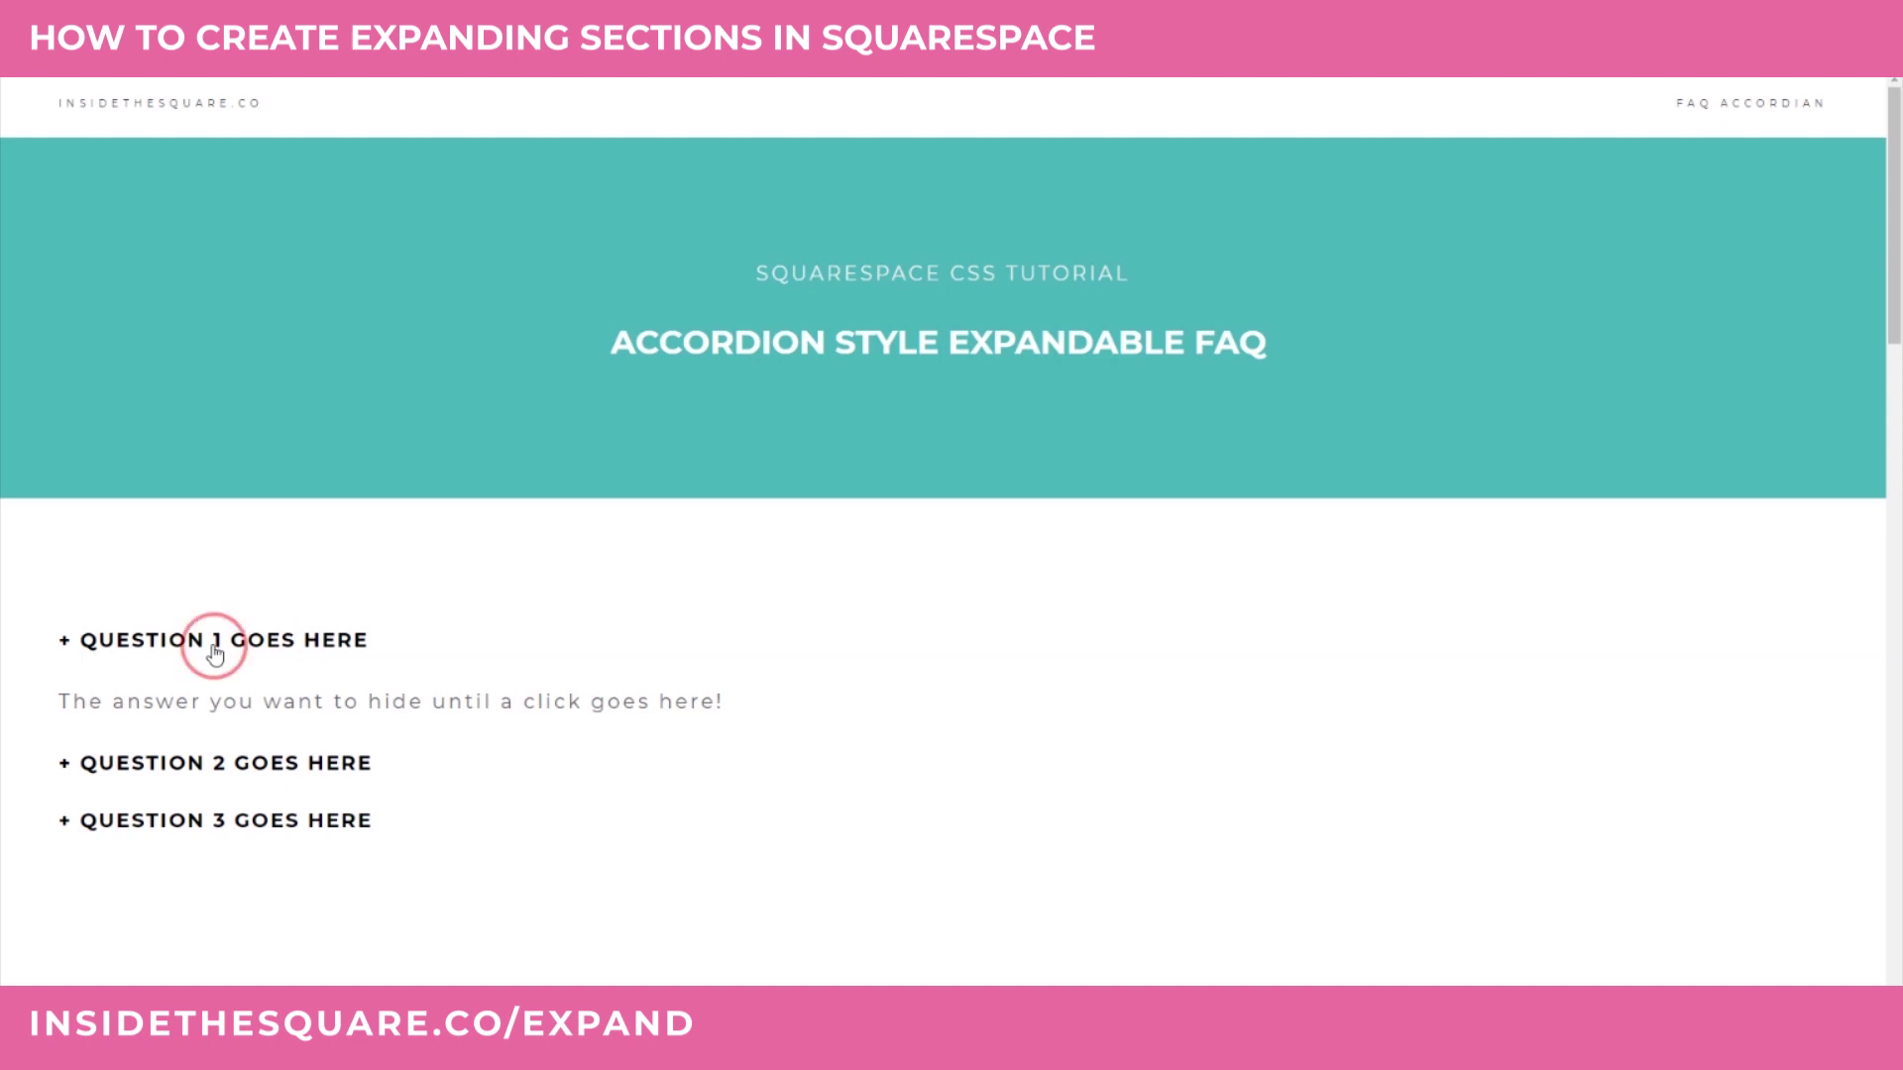
click(215, 654)
click(216, 696)
click(222, 694)
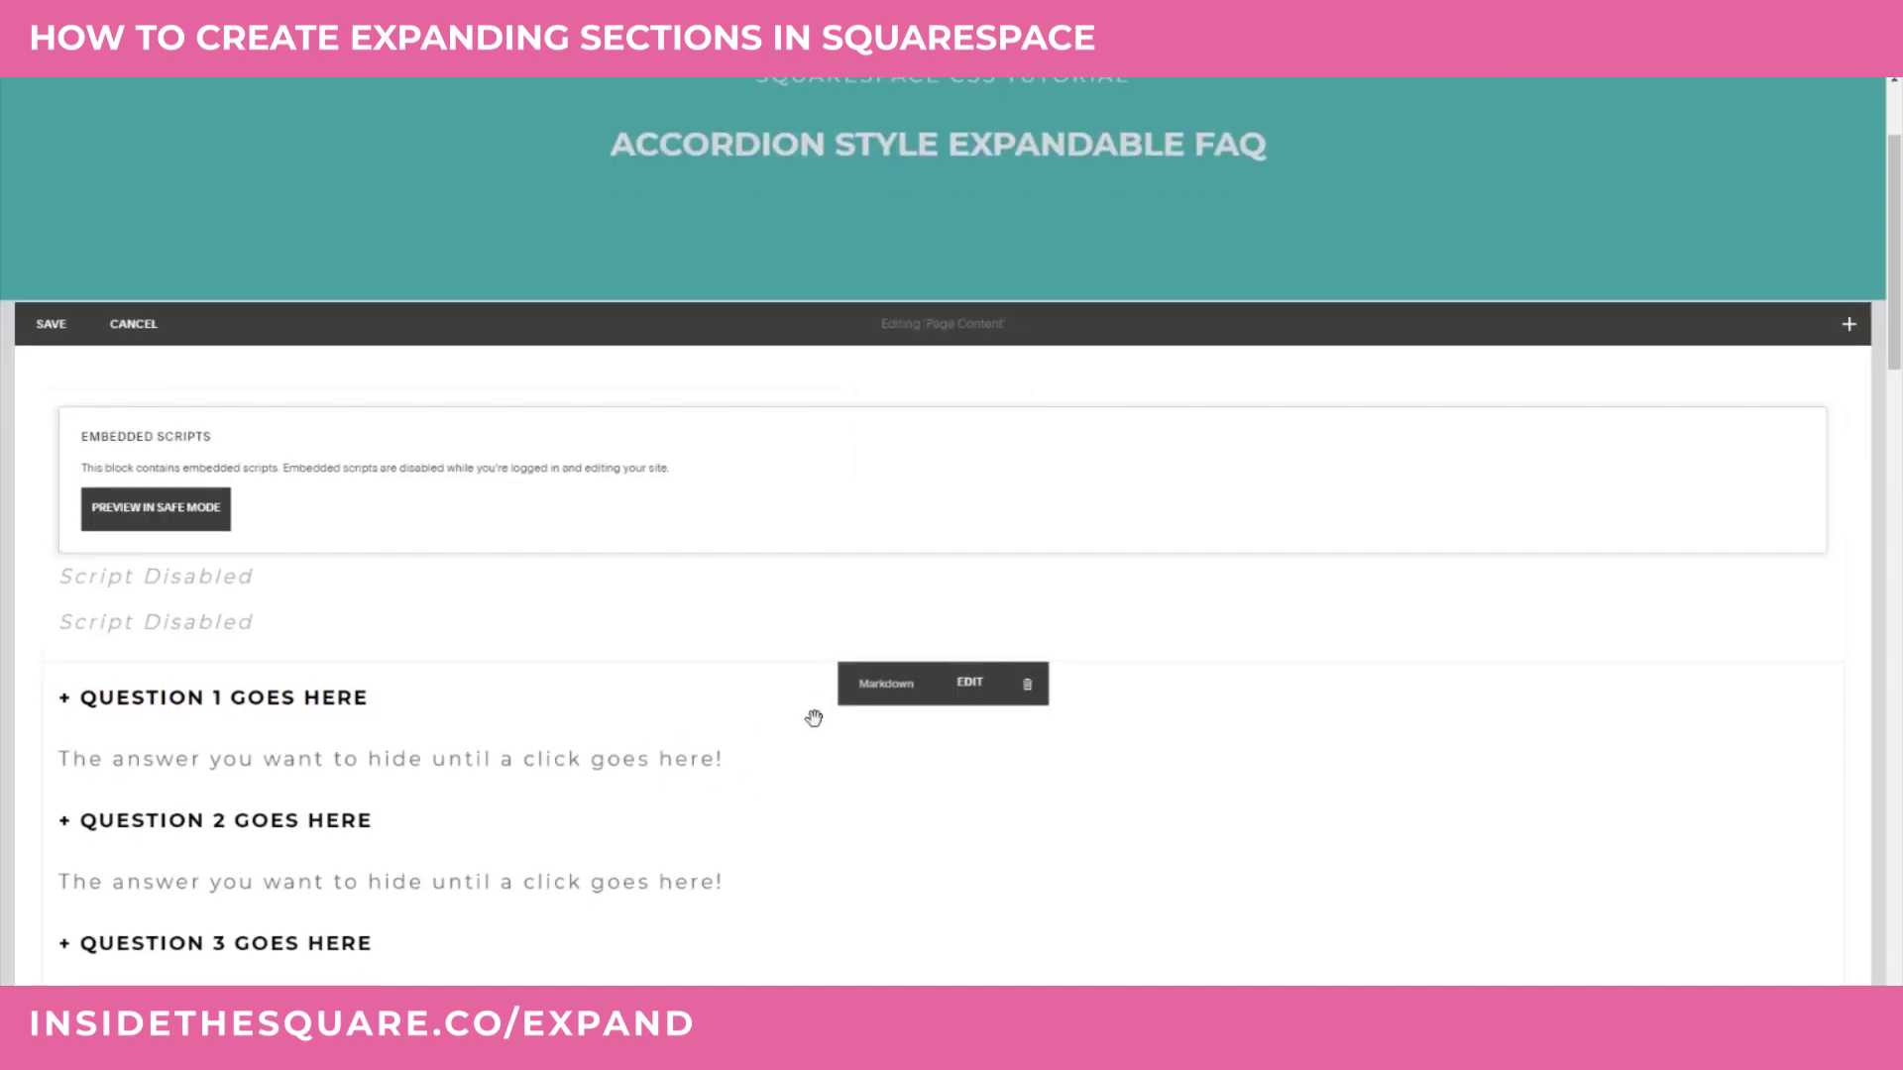
- Open the Markdown block for editing and remove a misplaced <hr> tag
click(969, 686)
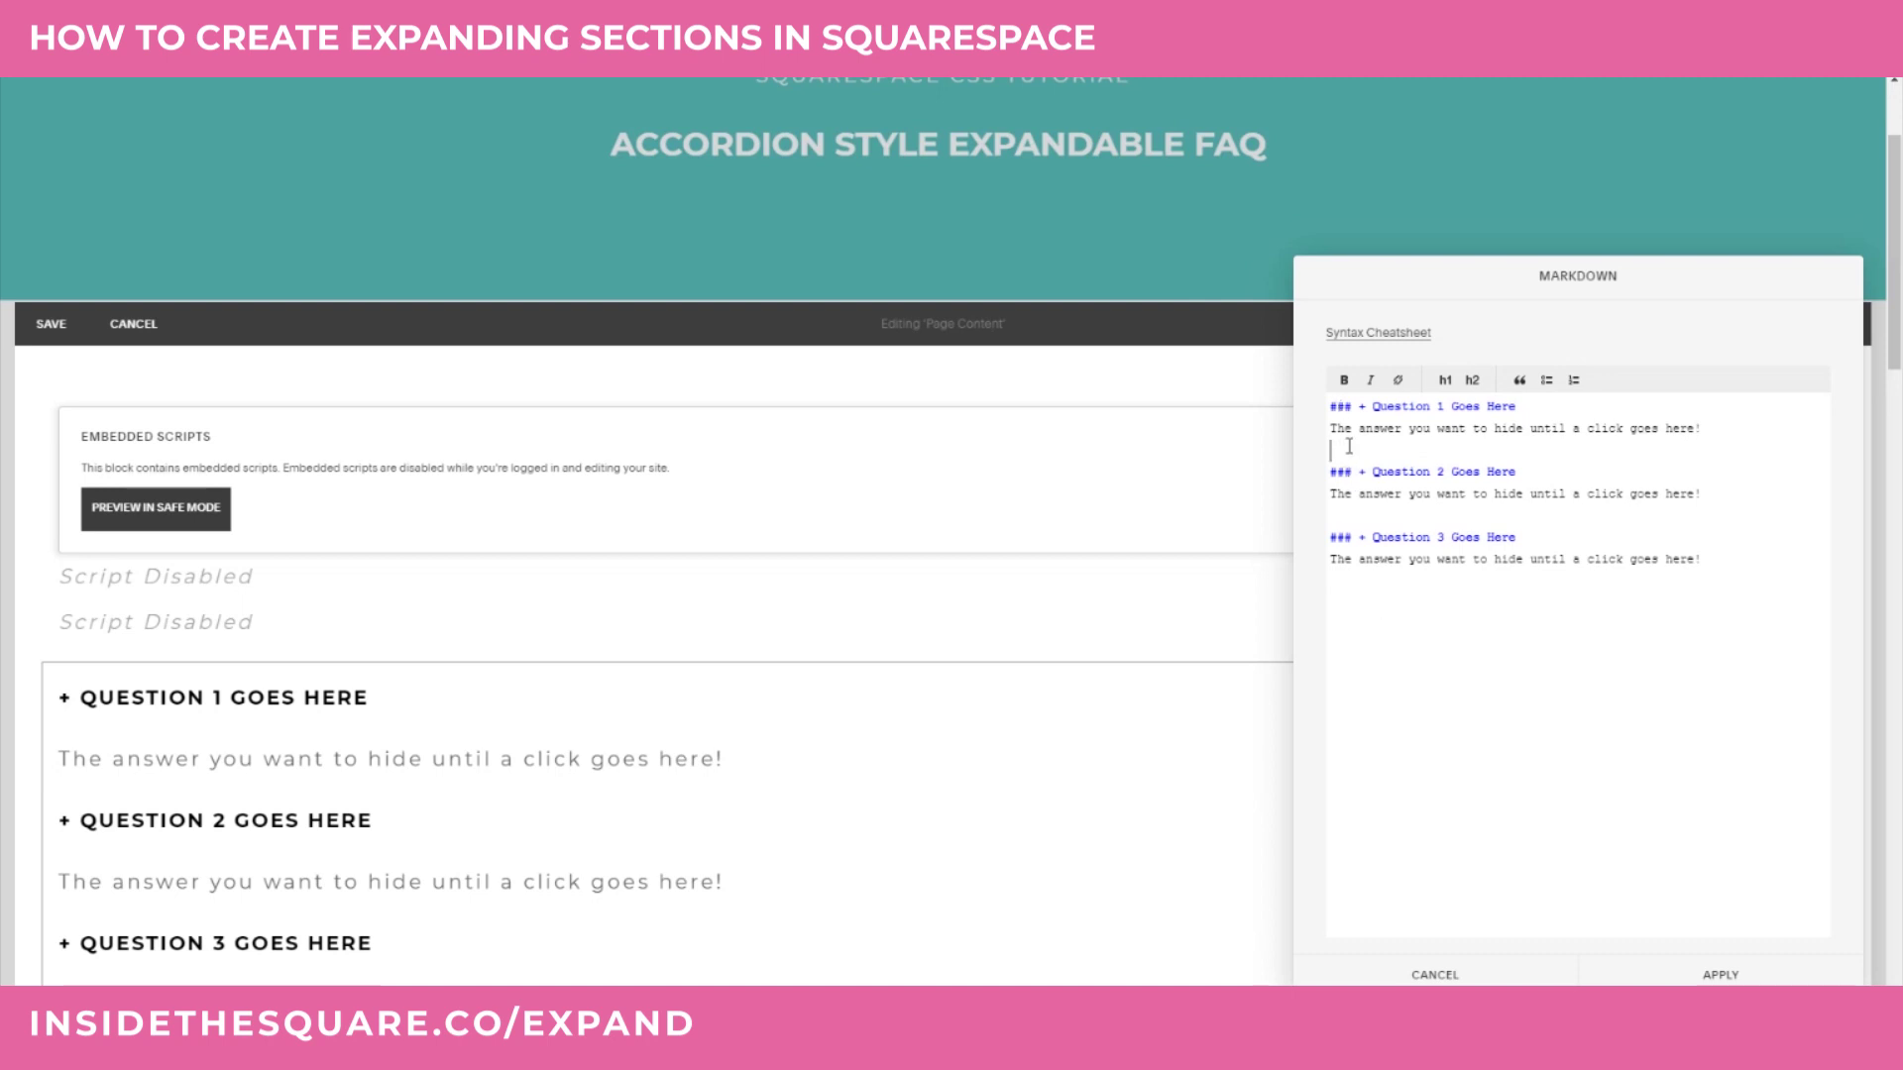
text(<hr>)
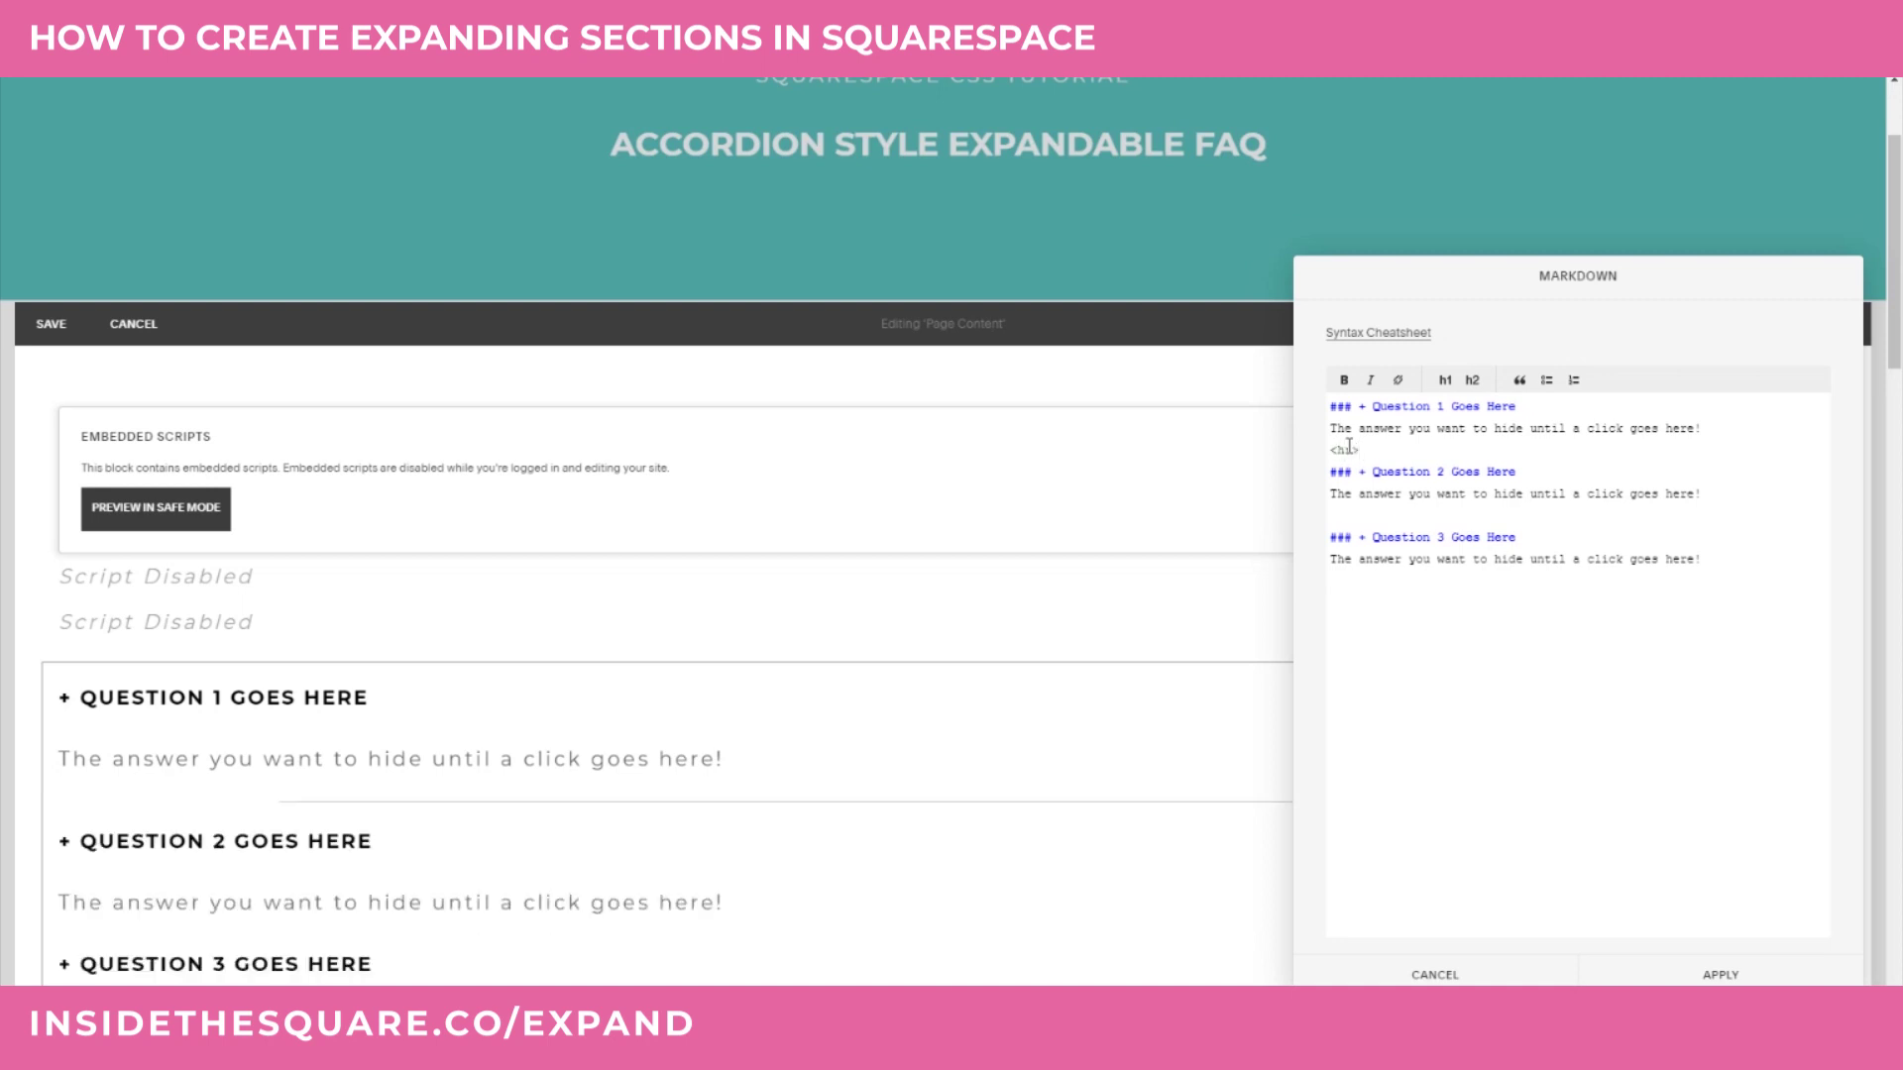
scroll(692, 646, down, 2)
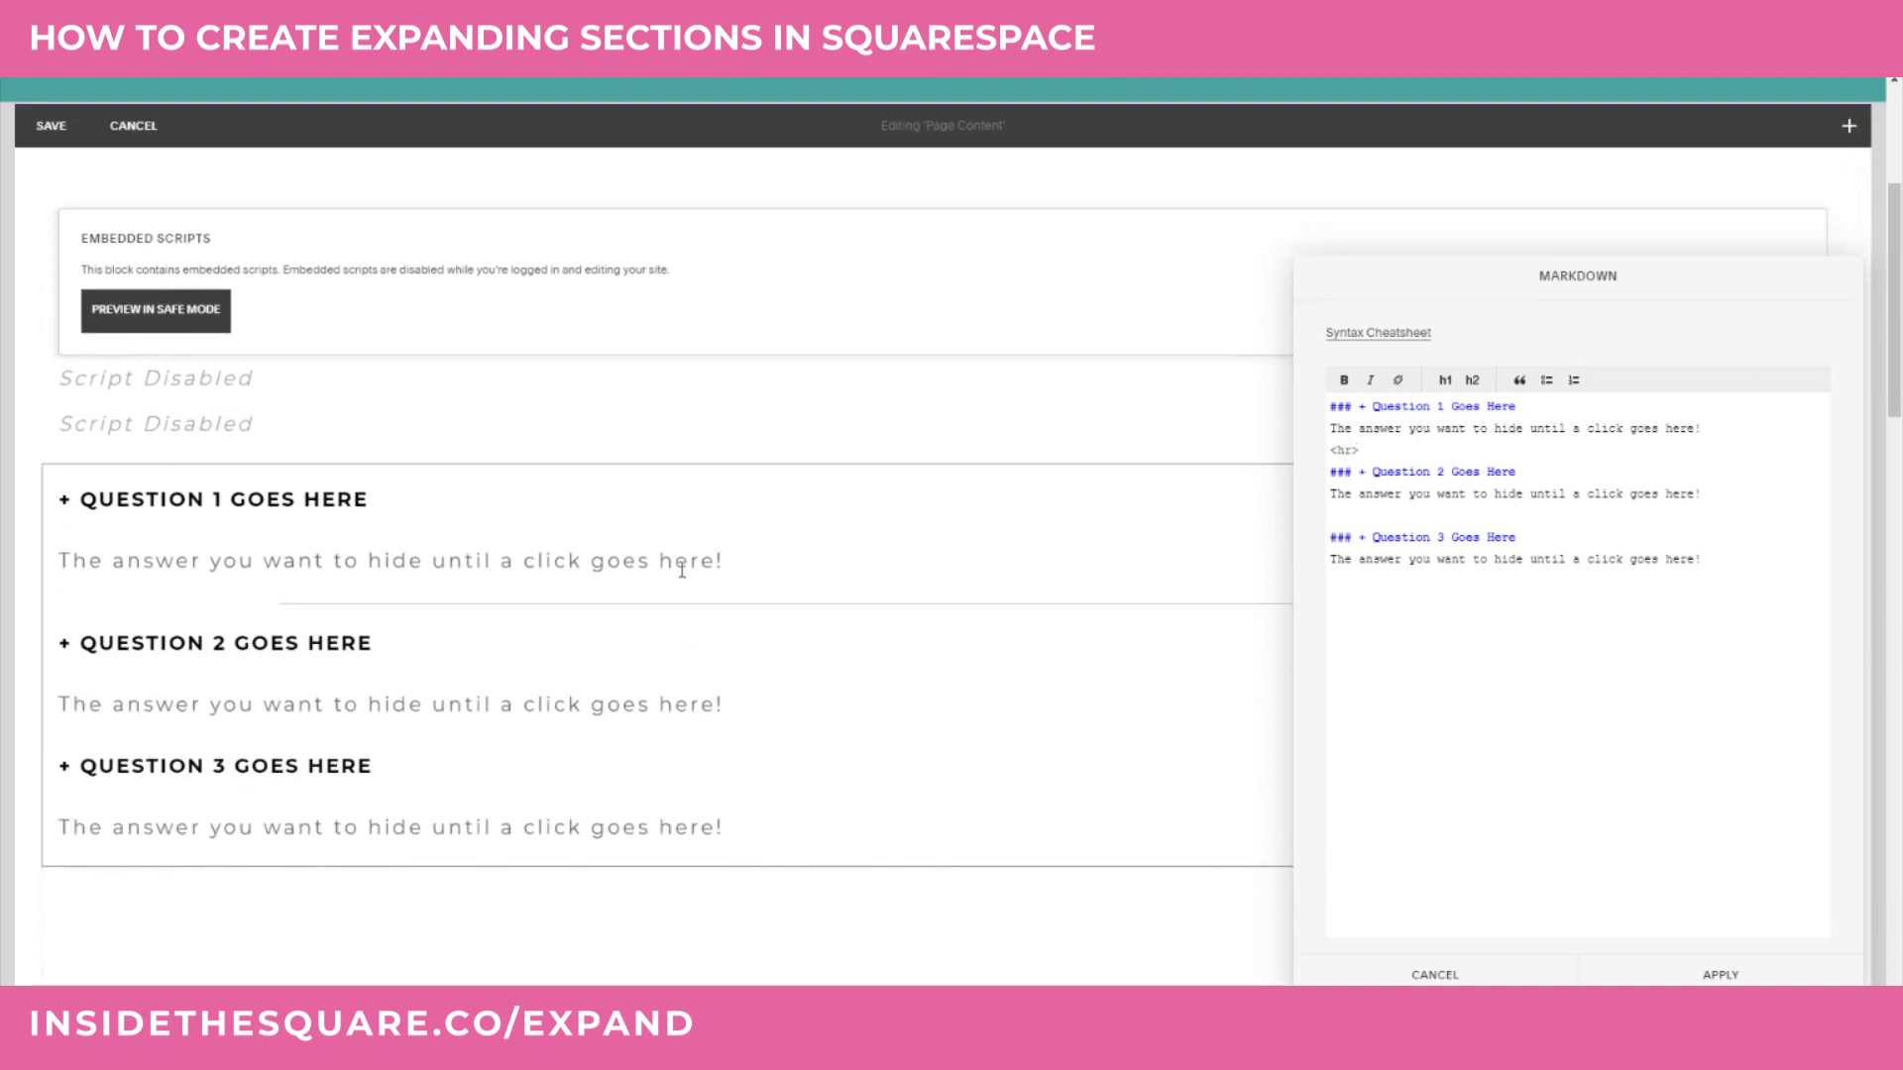
drag(1407, 449, 1304, 456)
key(BackSpace)
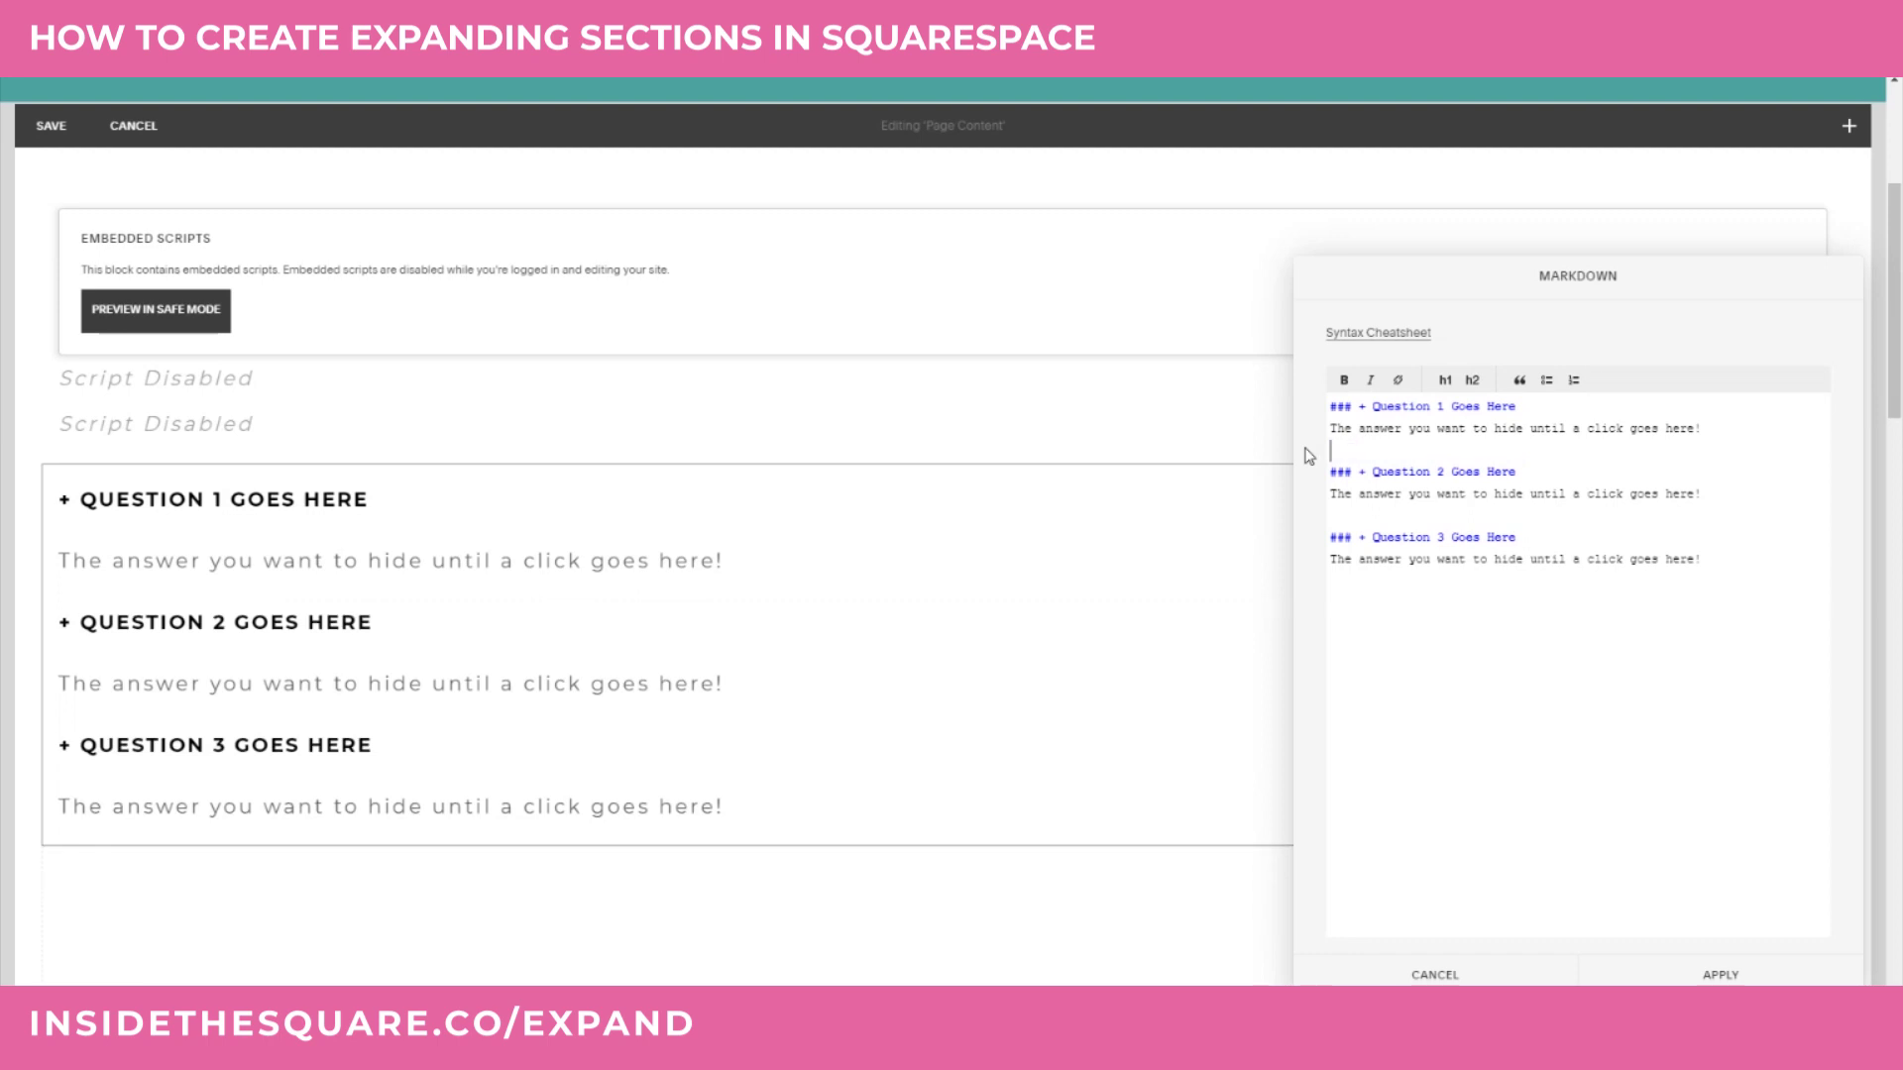
- Add a <center> tag on its own first line of the Markdown text
click(1330, 410)
text(<center>)
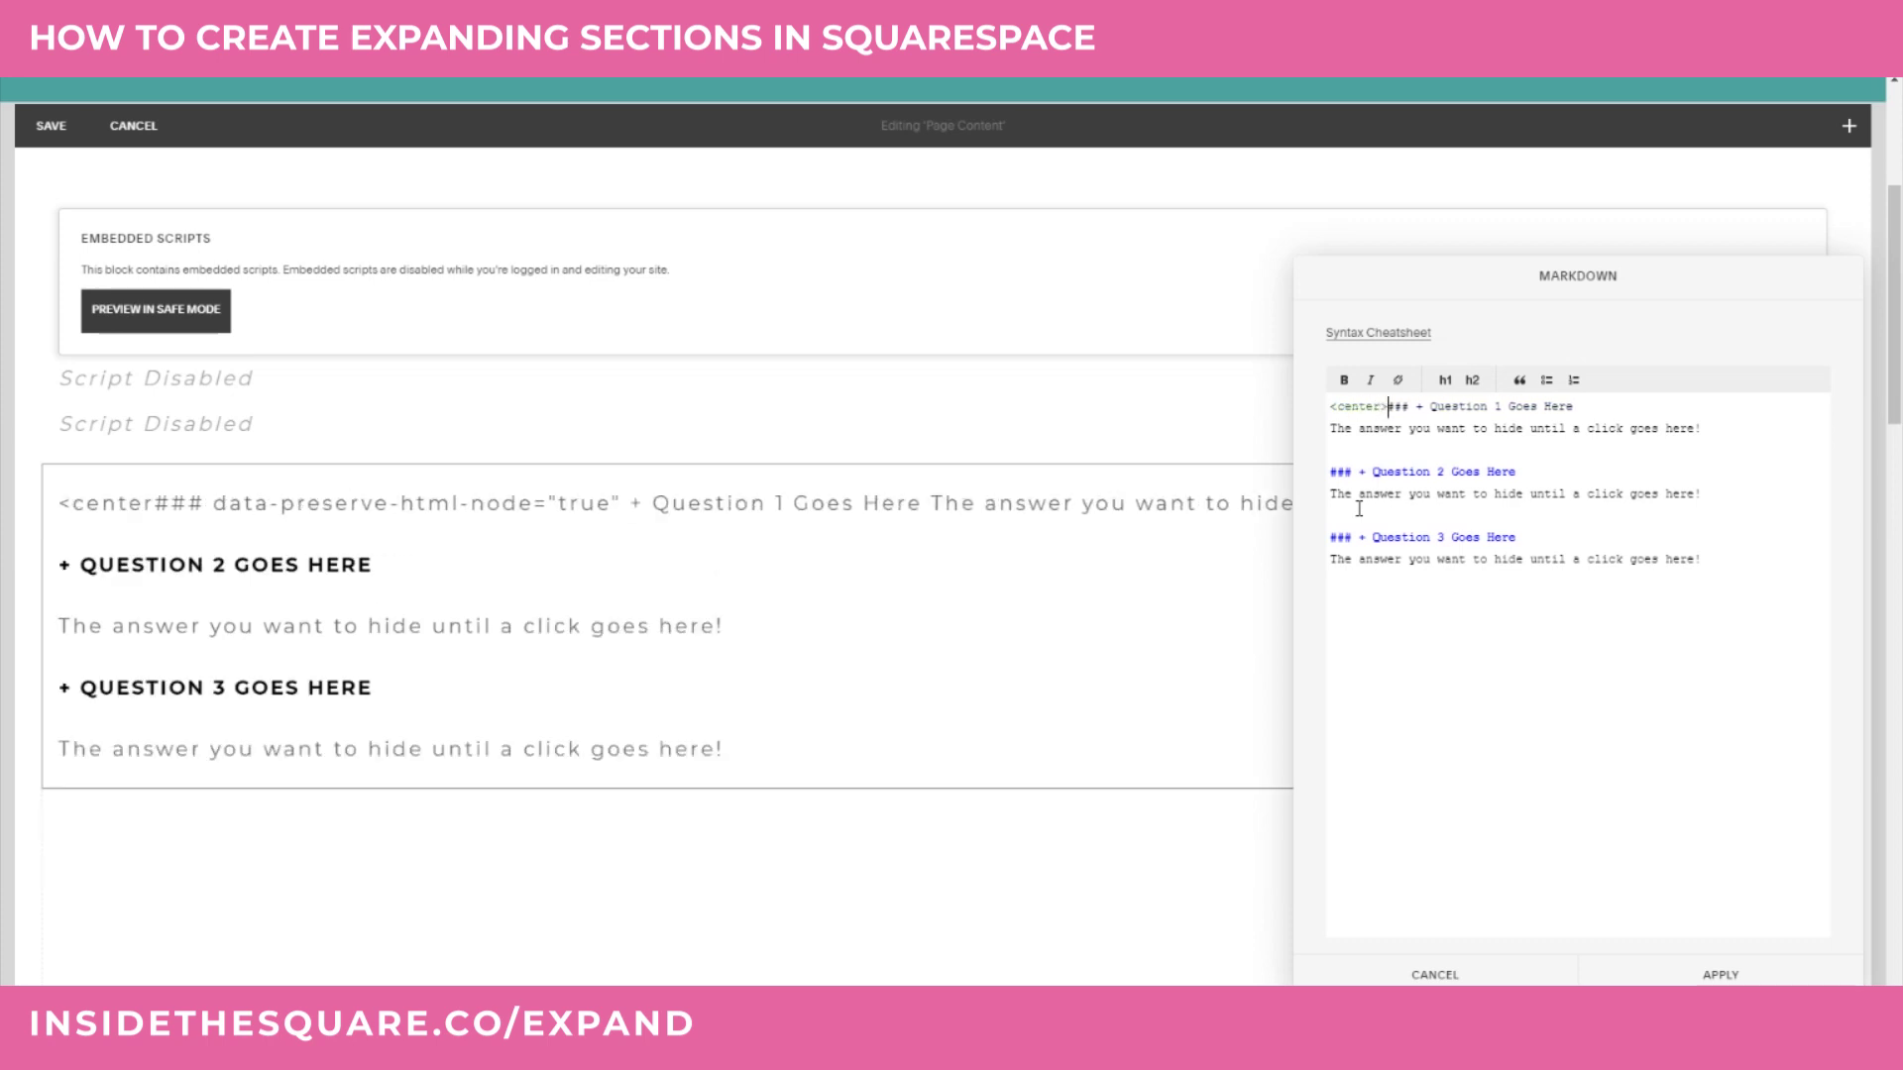
key(Return)
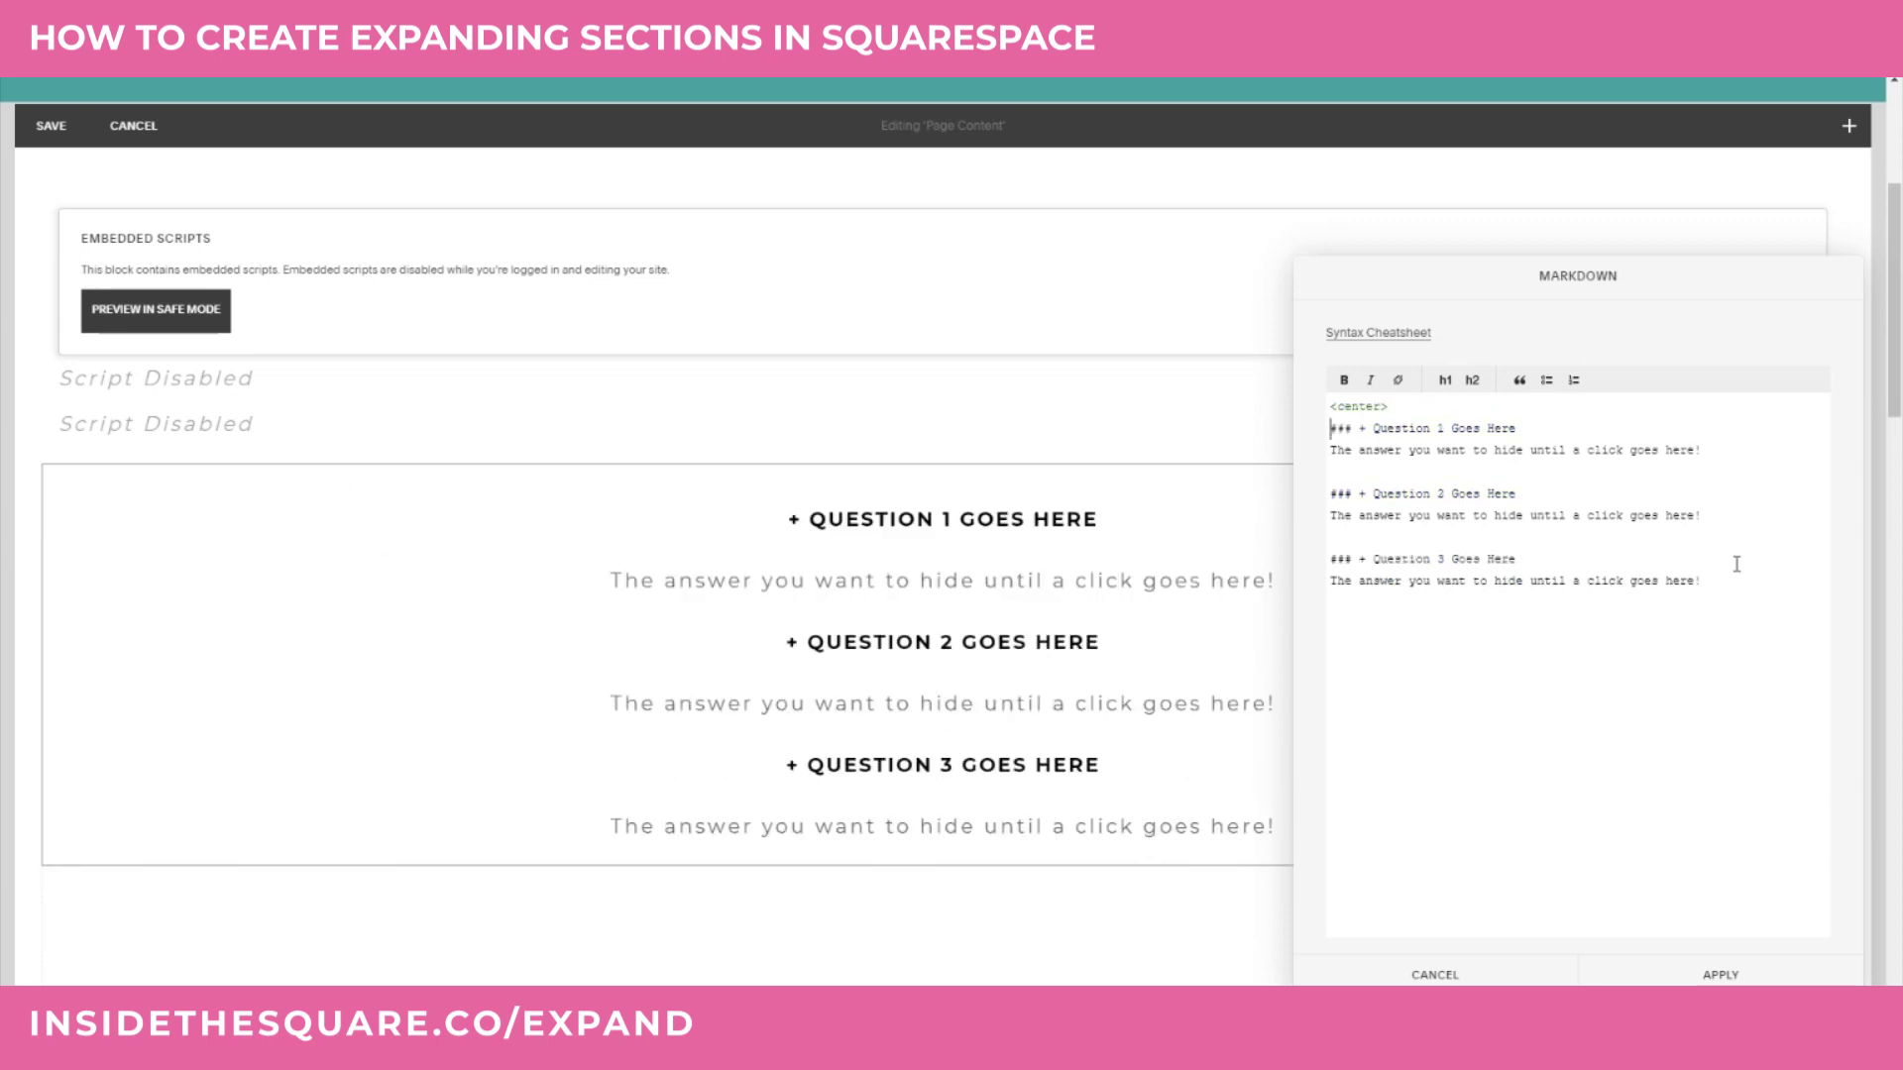
click(1734, 567)
key(ctrl+Home)
key(End)
- Put an <hr> divider on the blank line after answer 1 and apply
click(1527, 468)
text(<hr>)
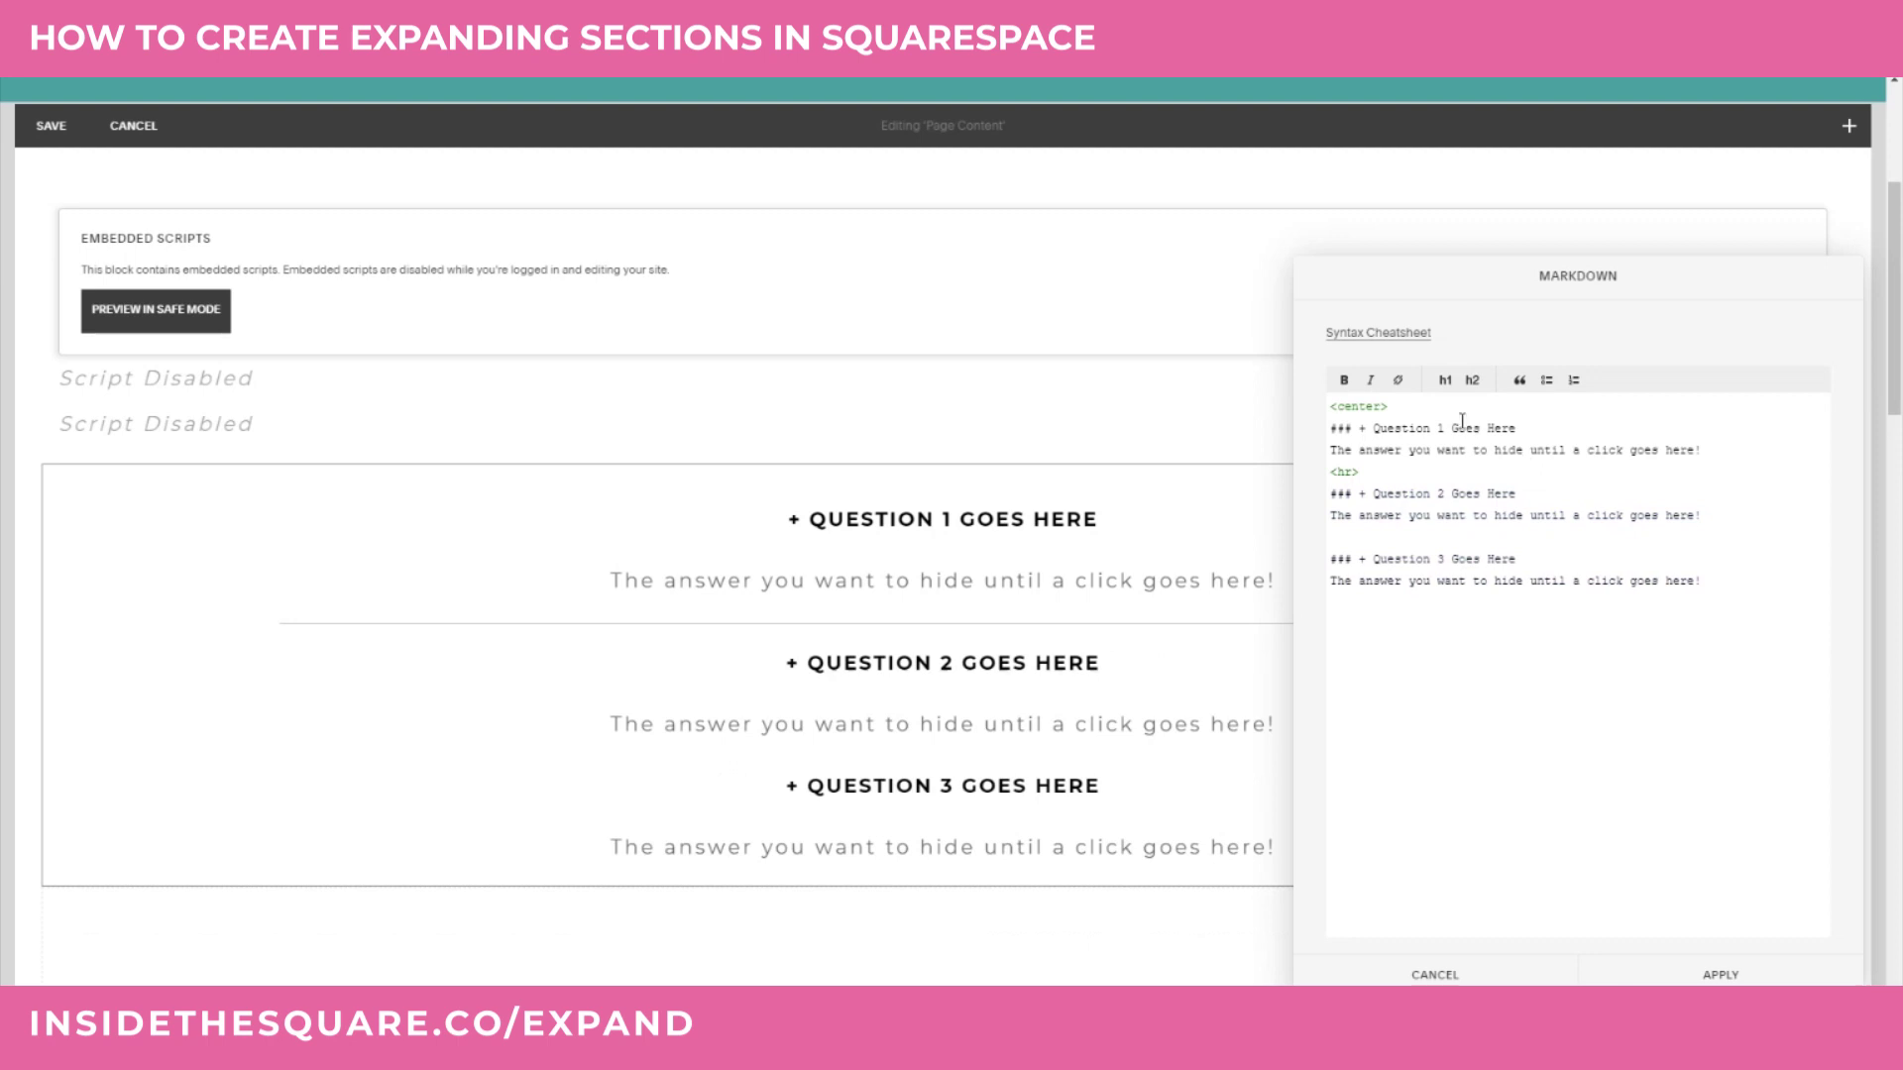
click(1739, 976)
- Save the page and expand Question 1 on the live page to show its centered answer
click(50, 126)
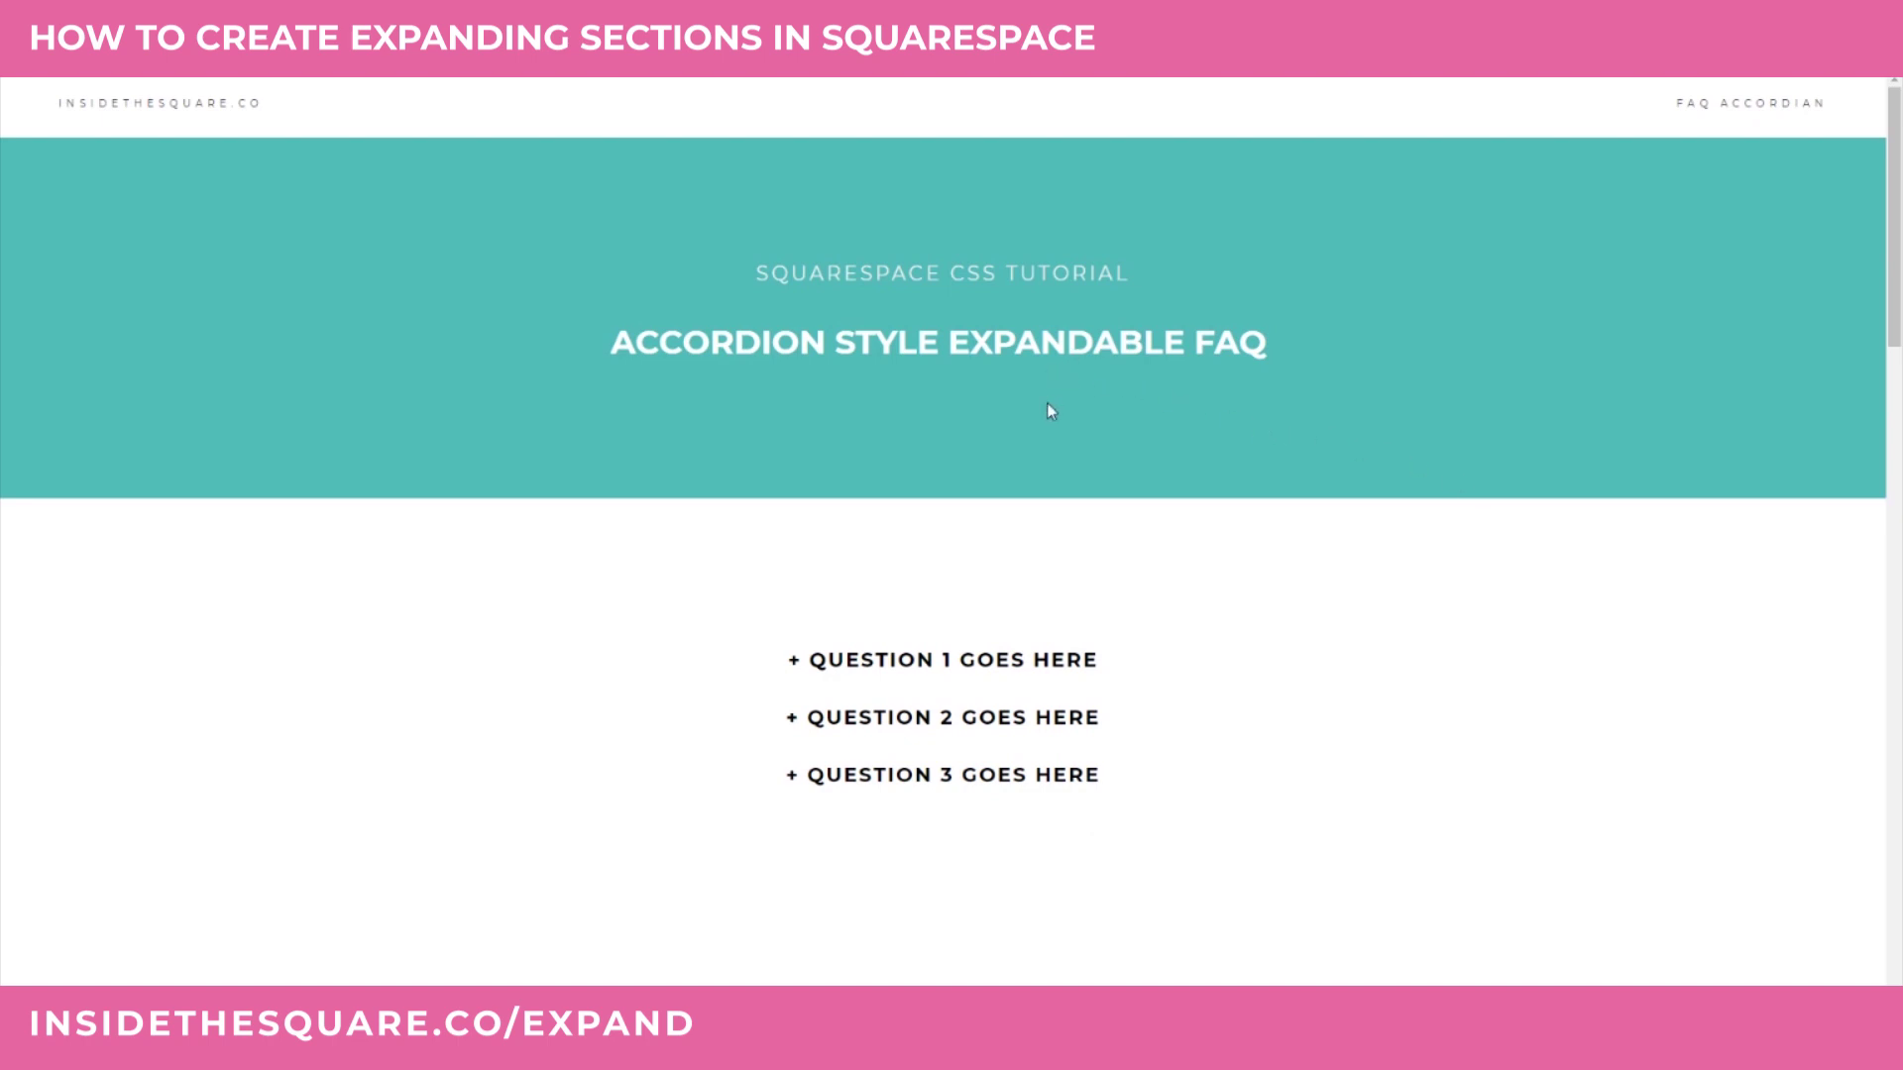
click(938, 660)
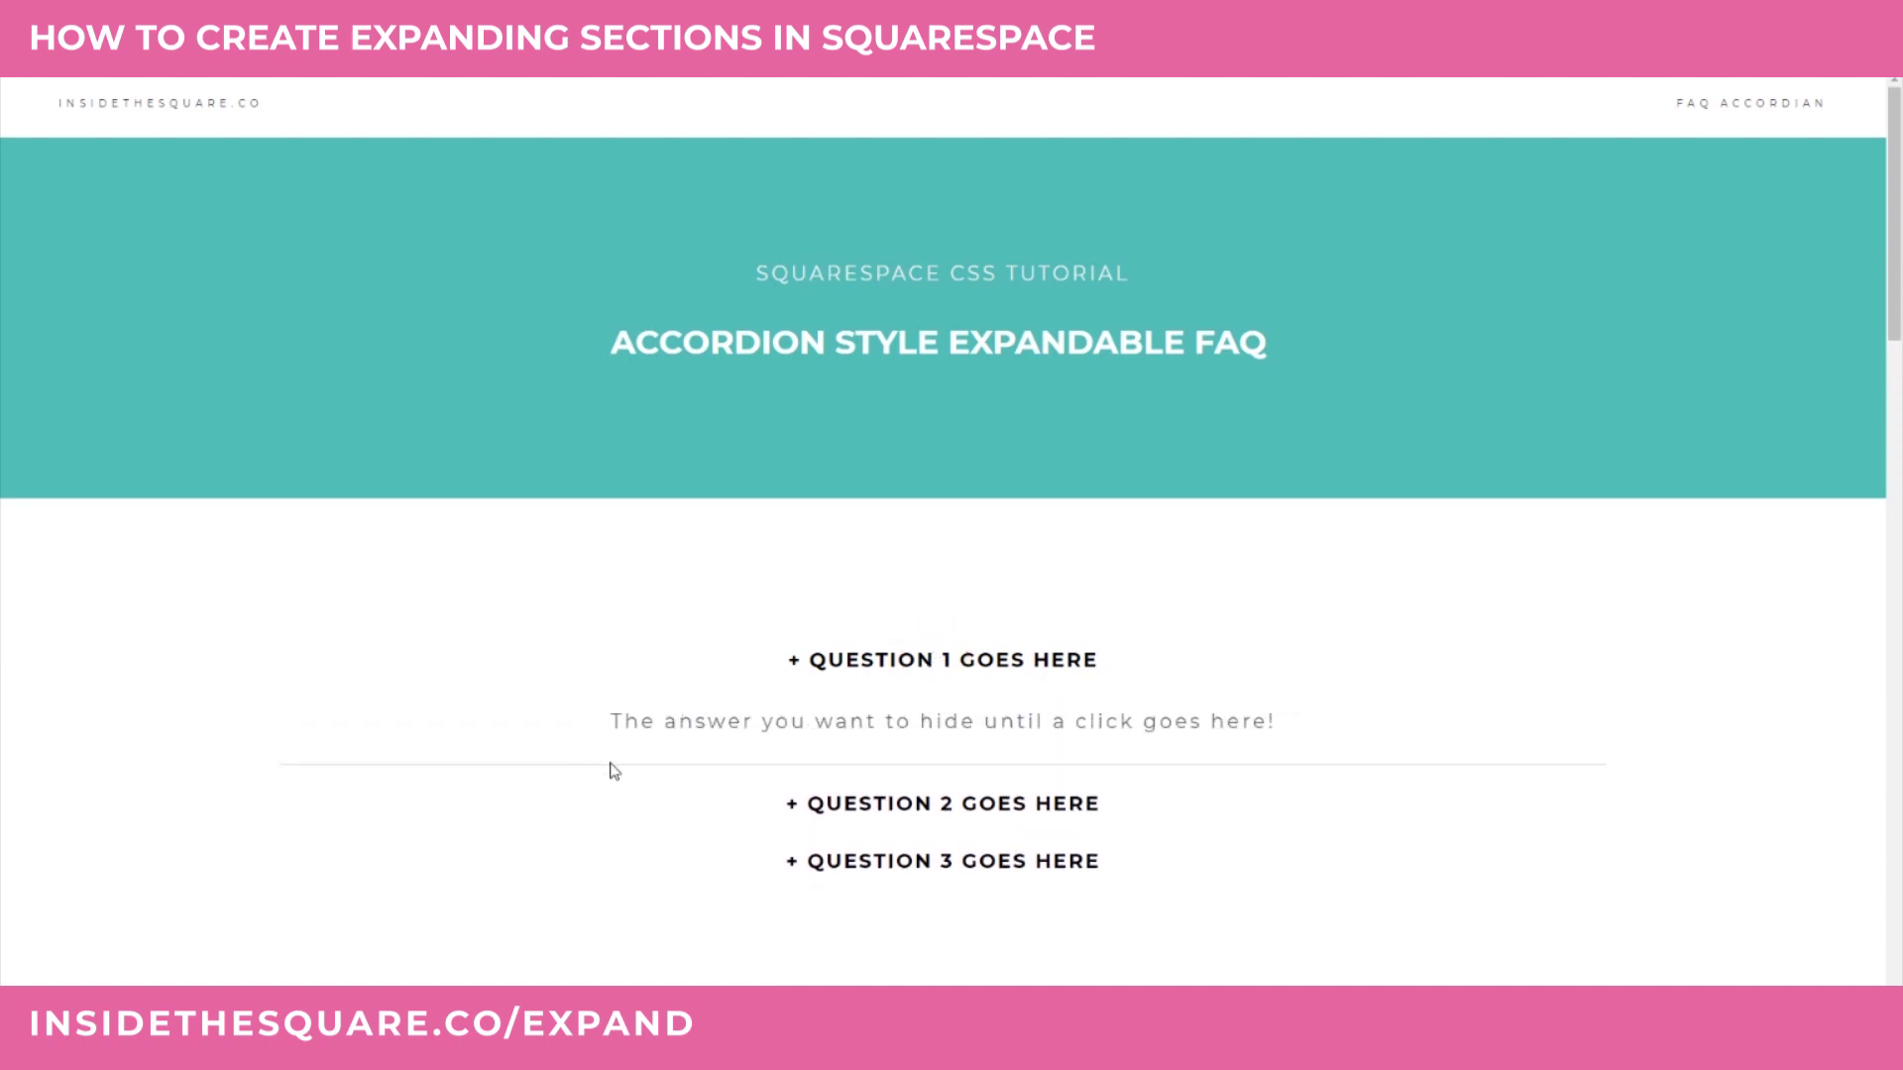